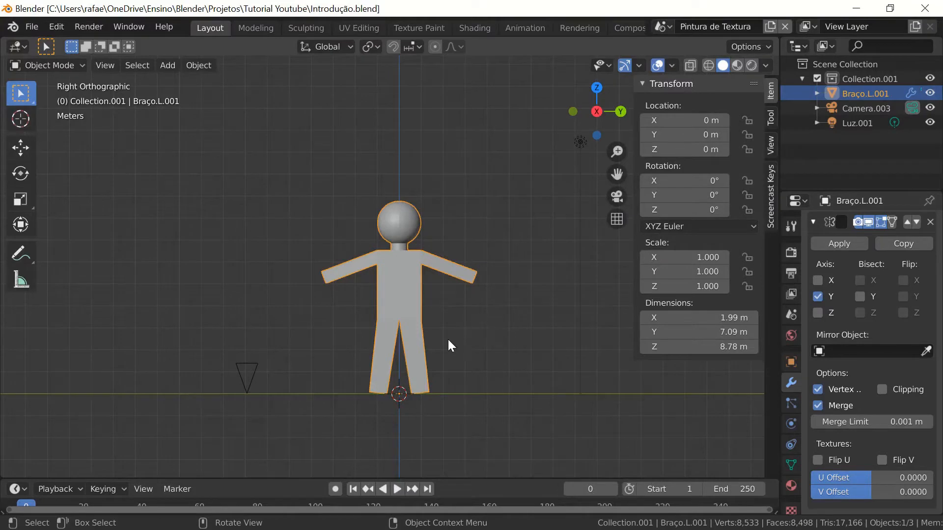
# Enter Edit Mode with edge selection and select the torso's front centre edge and the adjoining top front edge beside the neck
pyautogui.press('Tab')
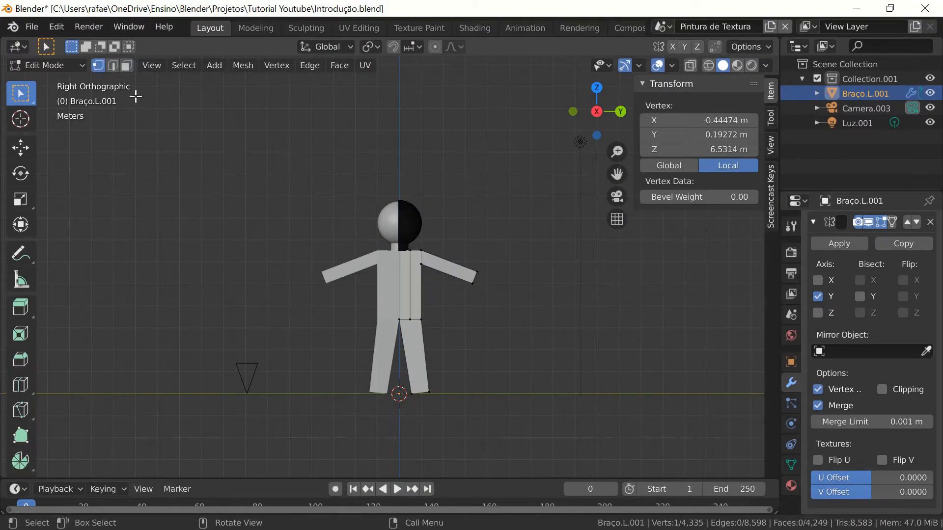
pyautogui.click(112, 66)
pyautogui.scroll(8, 470, 330)
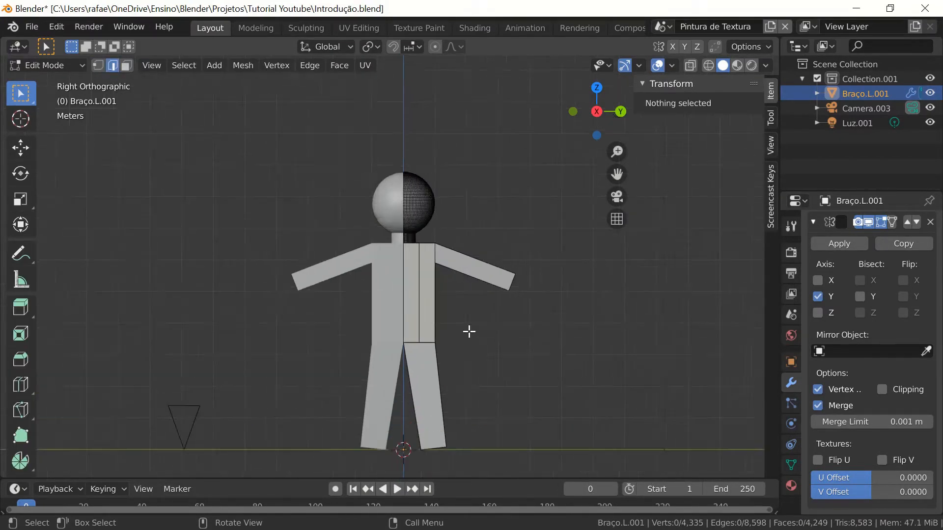
pyautogui.scroll(3, 470, 330)
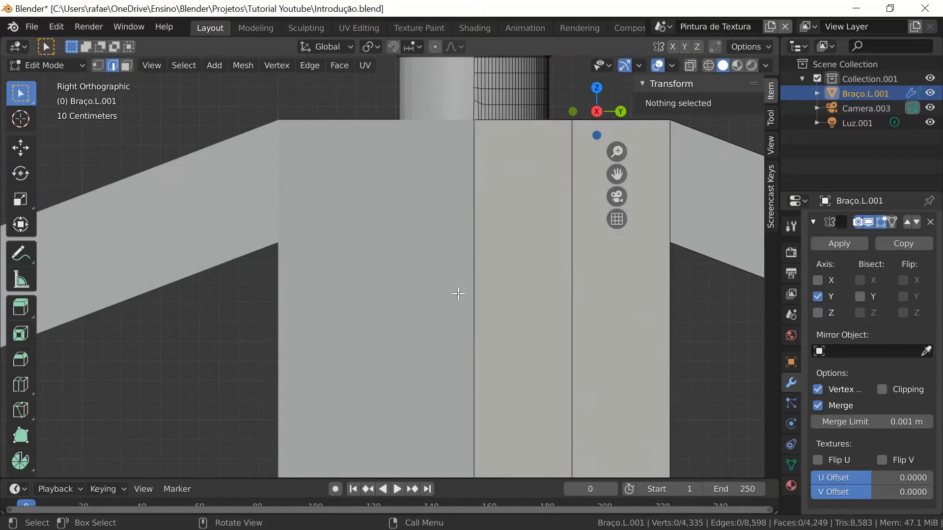
pyautogui.moveTo(497, 218); pyautogui.dragTo(497, 257, button='middle')
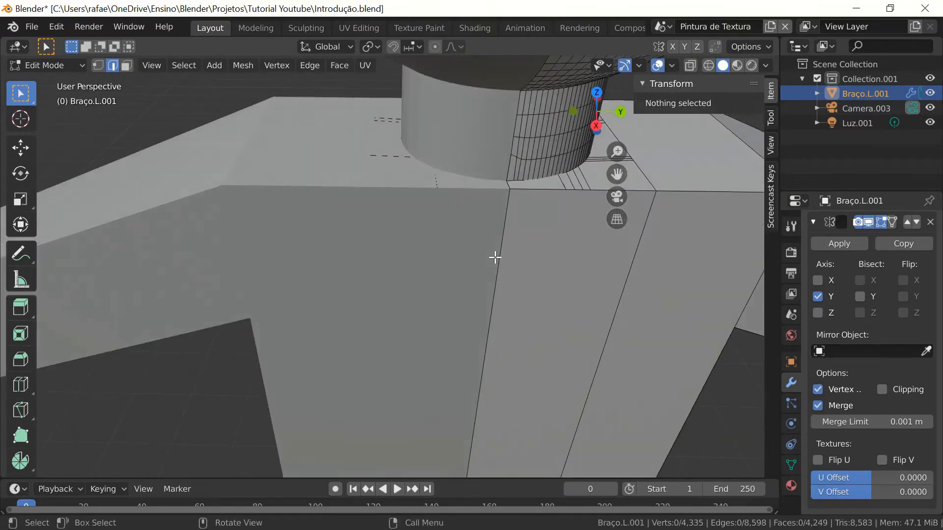
pyautogui.press('c')
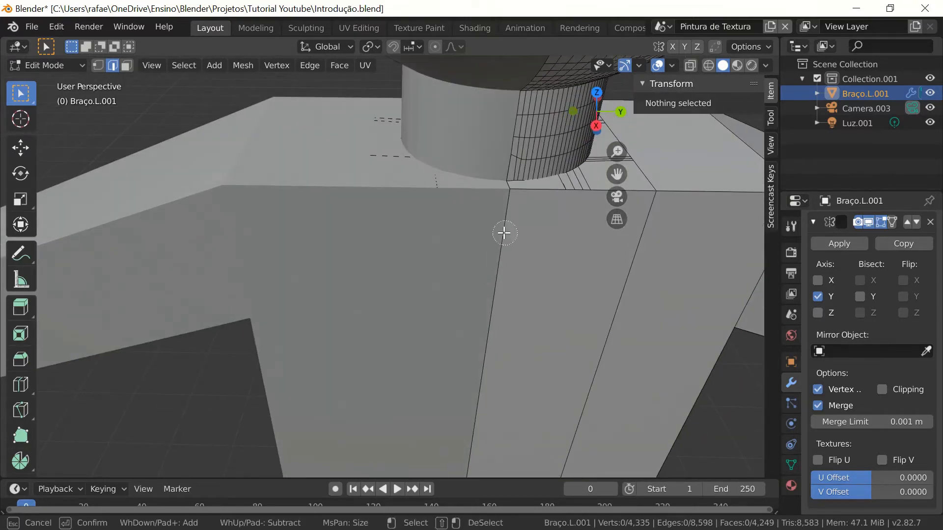
pyautogui.moveTo(504, 233); pyautogui.dragTo(543, 202)
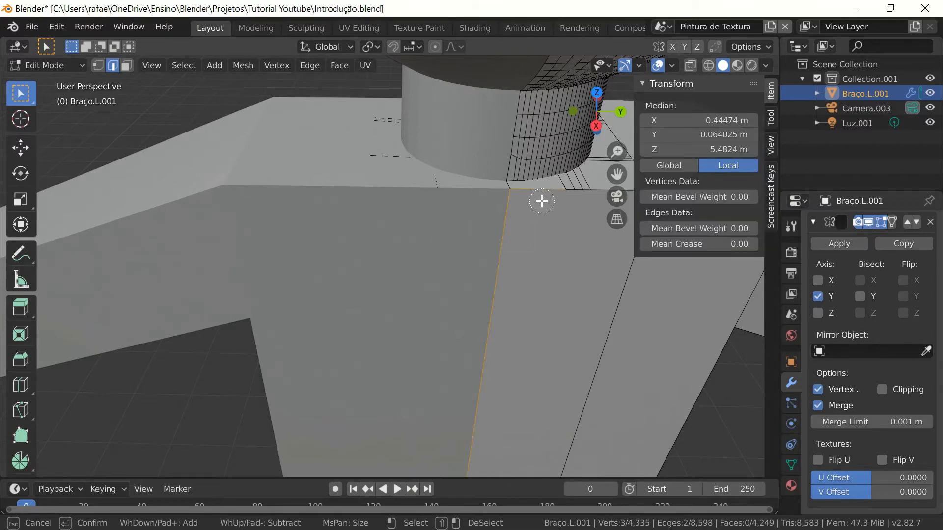
pyautogui.rightClick(557, 242)
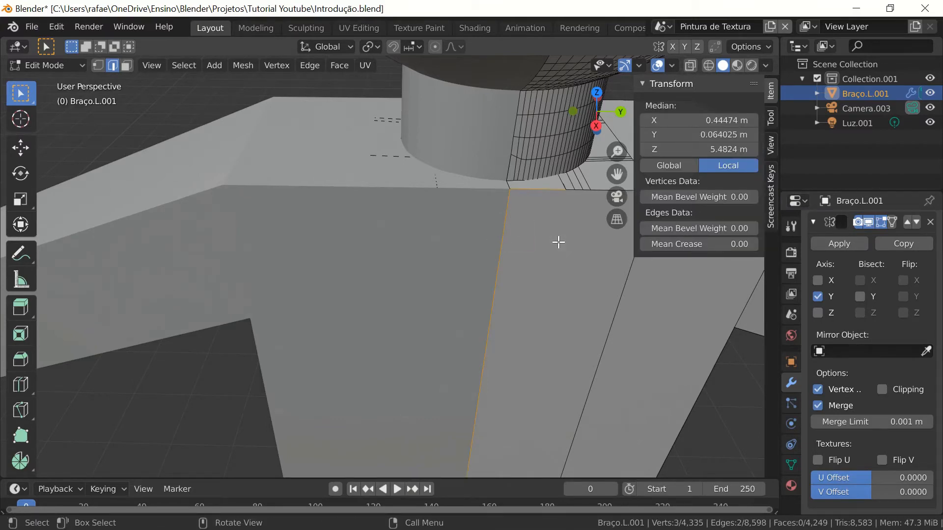
# Add the short edge segments along the torso's top front border beside the neck to the selection
pyautogui.keyDown('shift'); pyautogui.moveTo(558, 242); pyautogui.dragTo(456, 315, button='middle'); pyautogui.keyUp('shift')
pyautogui.scroll(6, 454, 317)
pyautogui.keyDown('shift'); pyautogui.click(459, 287); pyautogui.keyUp('shift')
pyautogui.keyDown('shift'); pyautogui.click(524, 286); pyautogui.keyUp('shift')
pyautogui.keyDown('shift'); pyautogui.click(593, 286); pyautogui.keyUp('shift')
pyautogui.keyDown('shift'); pyautogui.click(671, 288); pyautogui.keyUp('shift')
pyautogui.scroll(-6, 671, 287)
pyautogui.keyDown('shift'); pyautogui.moveTo(671, 287); pyautogui.dragTo(514, 282, button='middle'); pyautogui.keyUp('shift')
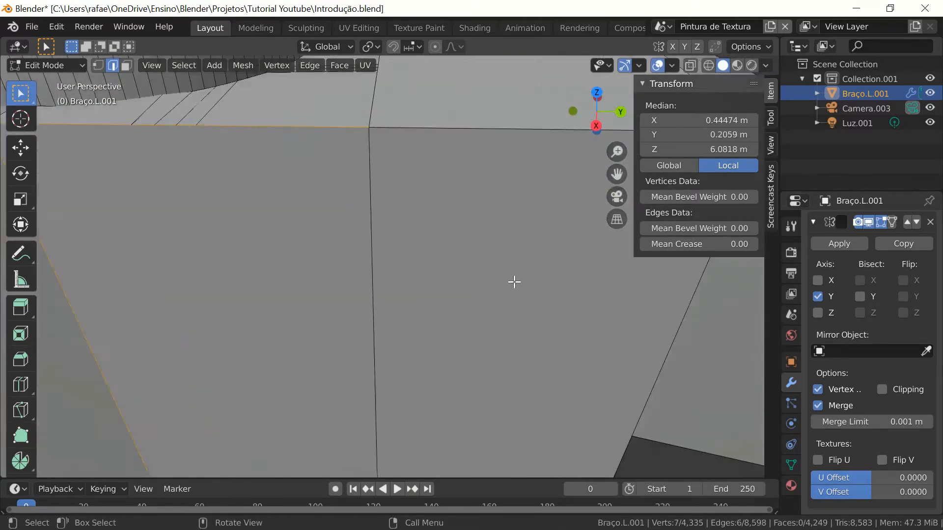
# Extend the selection over the outer shoulder edge and the front outline edges of the arm
pyautogui.scroll(-4, 514, 282)
pyautogui.keyDown('shift'); pyautogui.click(511, 195); pyautogui.keyUp('shift')
pyautogui.keyDown('shift'); pyautogui.click(594, 200); pyautogui.keyUp('shift')
pyautogui.keyDown('shift'); pyautogui.click(620, 389); pyautogui.keyUp('shift')
pyautogui.moveTo(652, 364); pyautogui.dragTo(628, 378, button='middle')
pyautogui.keyDown('shift'); pyautogui.click(630, 358); pyautogui.keyUp('shift')
# Add the torso's lower front edge to the selection and mark all selected torso and arm edges as seams
pyautogui.moveTo(417, 363); pyautogui.dragTo(368, 216, button='middle')
pyautogui.keyDown('shift'); pyautogui.click(367, 214); pyautogui.keyUp('shift')
pyautogui.press('c')
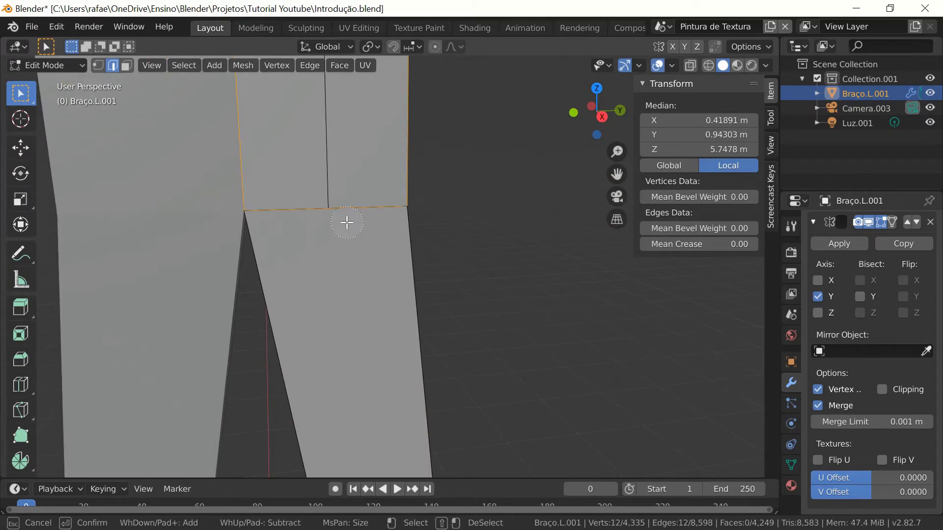
pyautogui.press('Escape')
pyautogui.scroll(-4, 429, 249)
pyautogui.keyDown('shift'); pyautogui.moveTo(429, 249); pyautogui.dragTo(414, 383, button='middle'); pyautogui.keyUp('shift')
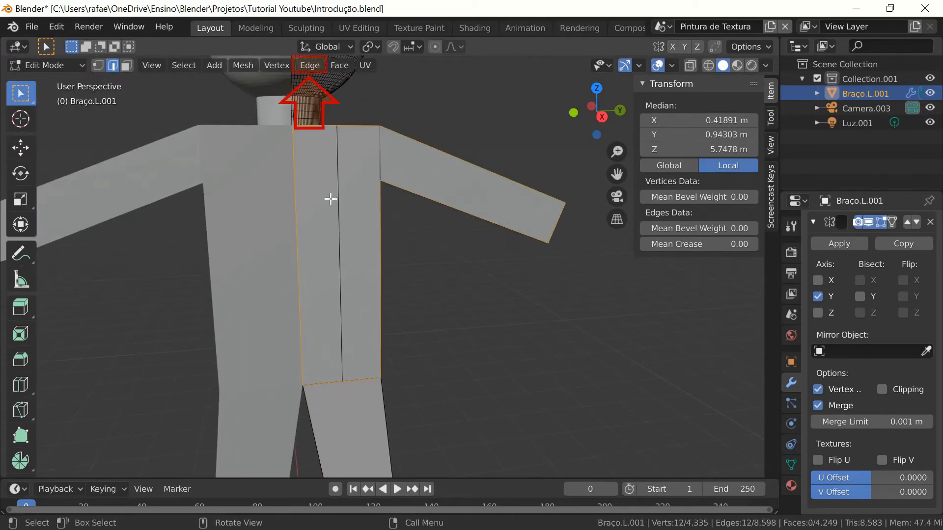
pyautogui.click(316, 67)
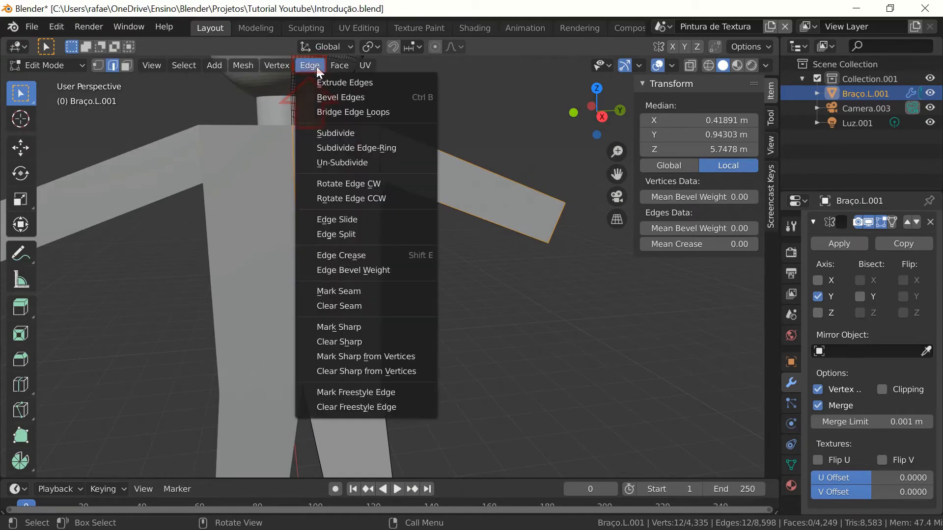
pyautogui.click(373, 291)
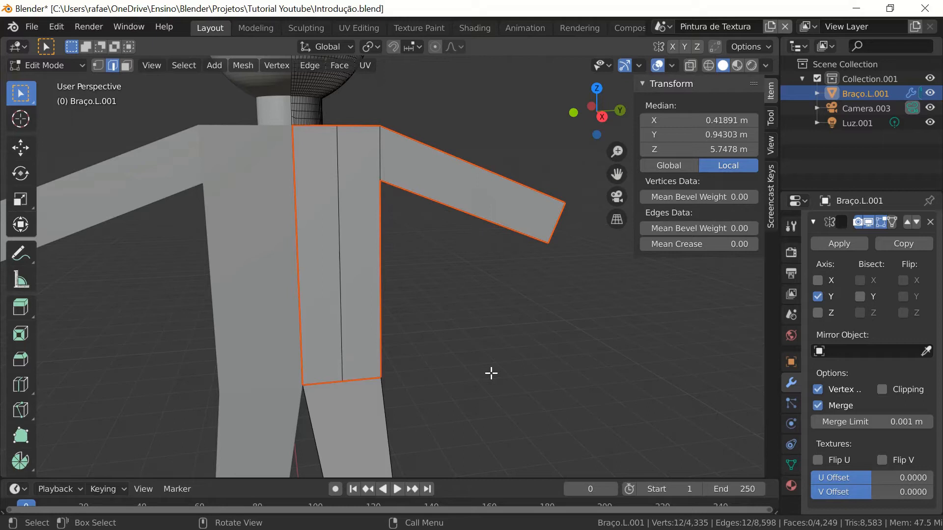
# Select the front face outline of the leg, mark its edges as seams, deselect everything and save the file
pyautogui.keyDown('shift'); pyautogui.moveTo(491, 373); pyautogui.dragTo(493, 139, button='middle'); pyautogui.keyUp('shift')
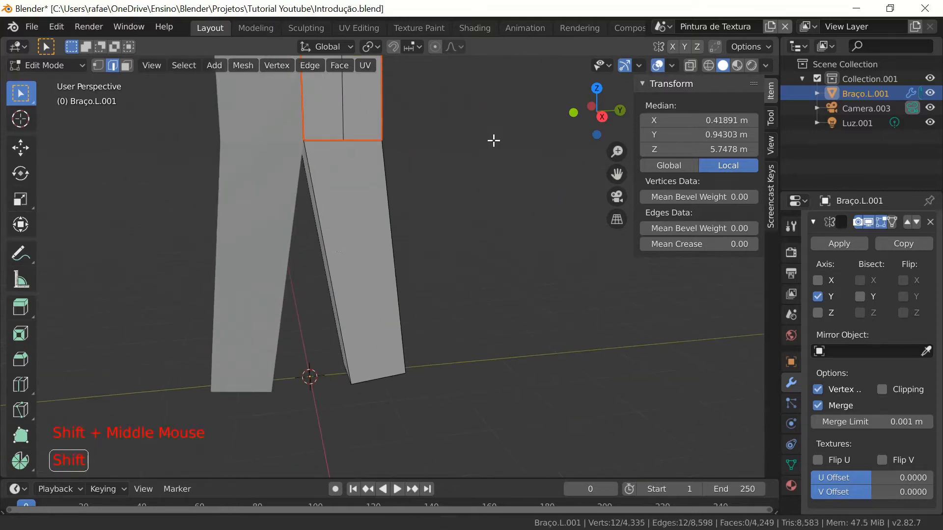
pyautogui.keyDown('shift'); pyautogui.click(337, 236); pyautogui.keyUp('shift')
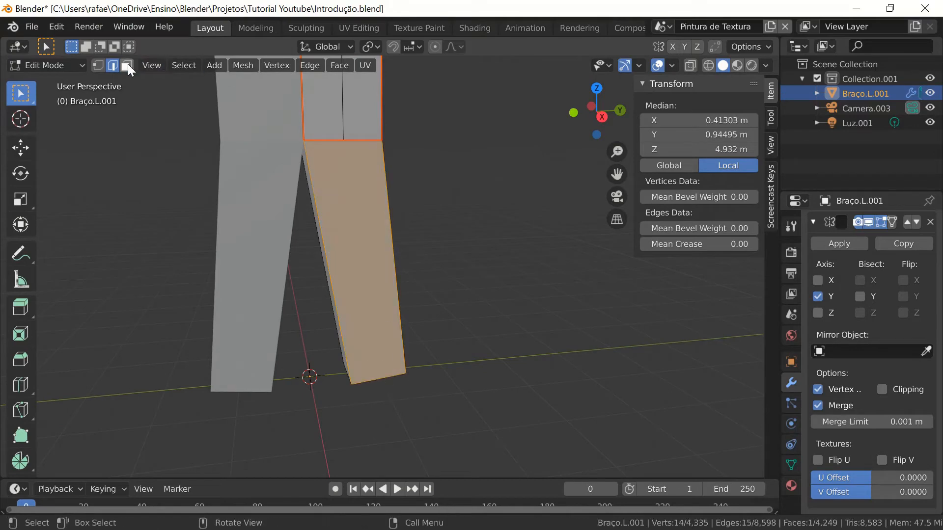
pyautogui.click(310, 65)
pyautogui.click(388, 290)
pyautogui.click(459, 284)
pyautogui.scroll(-3, 453, 223)
pyautogui.moveTo(459, 285); pyautogui.dragTo(417, 287, button='middle')
pyautogui.moveTo(417, 287); pyautogui.dragTo(495, 324, button='middle')
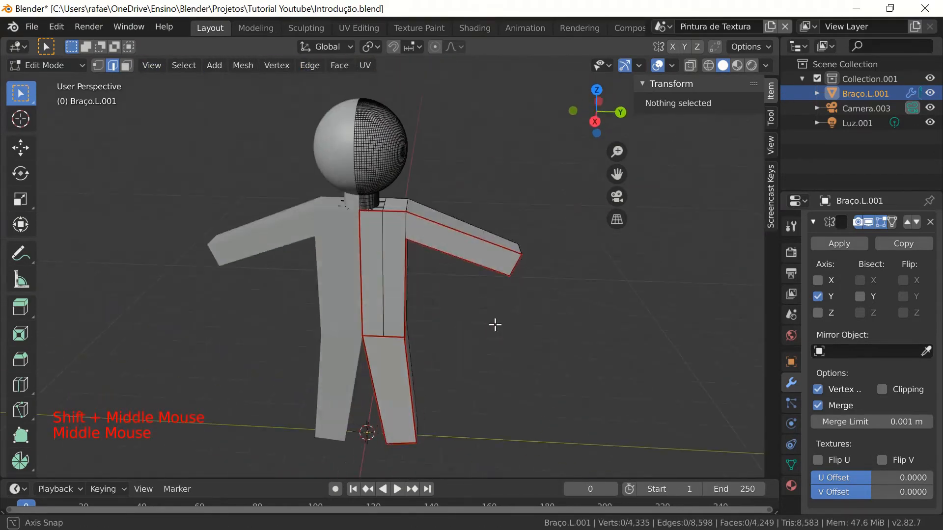
pyautogui.hotkey('ctrl', 's')
# Select the vertical edge loop running along the front centre line of the neck and head
pyautogui.scroll(5, 383, 222)
pyautogui.scroll(6, 396, 346)
pyautogui.keyDown('shift'); pyautogui.moveTo(383, 223); pyautogui.dragTo(427, 330, button='middle'); pyautogui.keyUp('shift')
pyautogui.scroll(2, 420, 331)
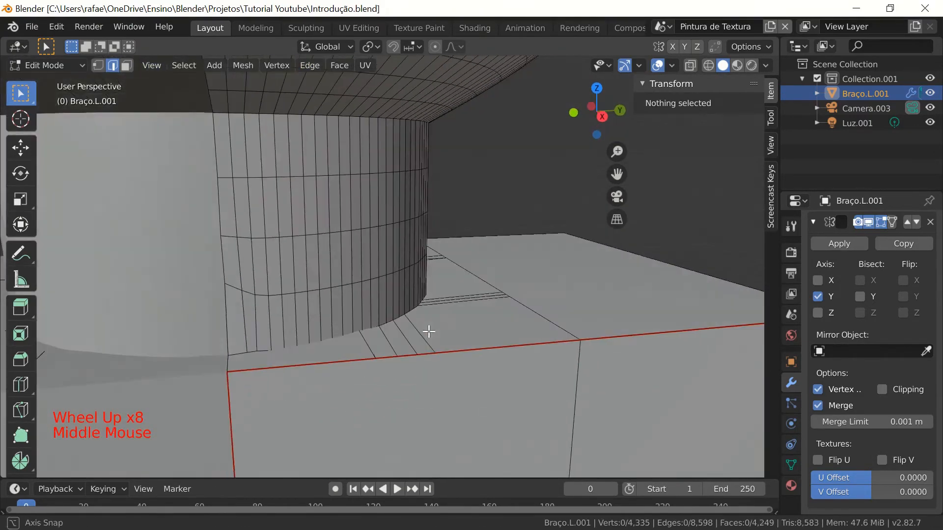
pyautogui.keyDown('alt'); pyautogui.keyDown('shift'); pyautogui.click(244, 290); pyautogui.keyUp('shift'); pyautogui.keyUp('alt')
pyautogui.scroll(-3, 280, 141)
pyautogui.scroll(2, 280, 140)
pyautogui.keyDown('alt'); pyautogui.keyDown('shift'); pyautogui.click(280, 140); pyautogui.keyUp('shift'); pyautogui.keyUp('alt')
pyautogui.scroll(-5, 391, 219)
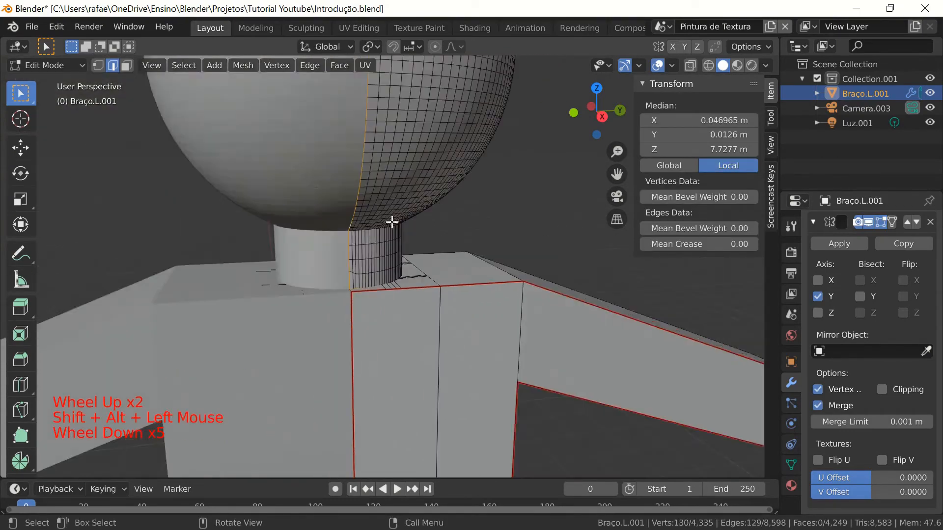
# Add the first edge segments around the base of the neck, where it meets the torso, to the selection
pyautogui.moveTo(392, 219); pyautogui.dragTo(354, 256, button='middle')
pyautogui.scroll(5, 354, 257)
pyautogui.keyDown('alt'); pyautogui.keyDown('shift'); pyautogui.click(575, 292); pyautogui.keyUp('shift'); pyautogui.keyUp('alt')
pyautogui.scroll(4, 596, 408)
pyautogui.moveTo(575, 291); pyautogui.dragTo(473, 343, button='middle')
pyautogui.keyDown('shift'); pyautogui.click(331, 387); pyautogui.keyUp('shift')
pyautogui.scroll(4, 338, 409)
pyautogui.scroll(2, 443, 366)
pyautogui.scroll(2, 444, 366)
pyautogui.keyDown('shift'); pyautogui.click(446, 393); pyautogui.keyUp('shift')
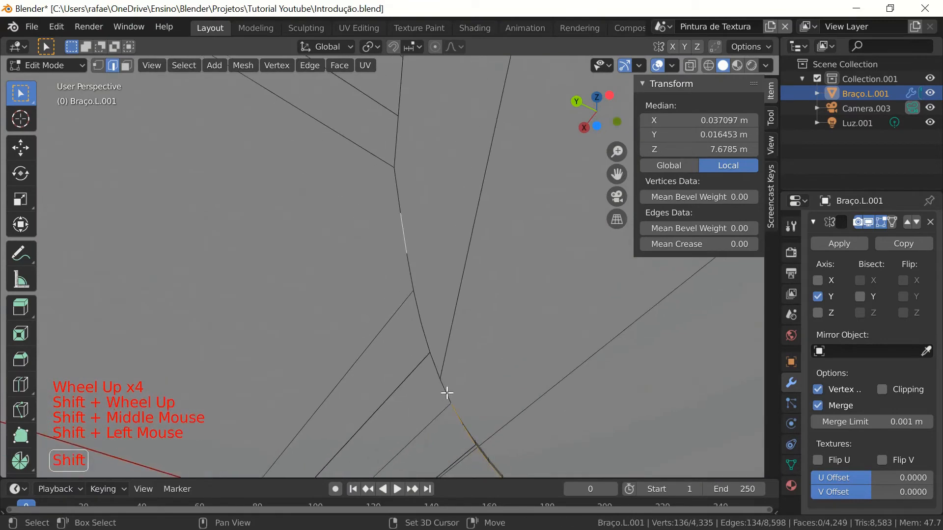
pyautogui.keyDown('shift'); pyautogui.click(437, 366); pyautogui.keyUp('shift')
pyautogui.keyDown('shift'); pyautogui.click(419, 290); pyautogui.keyUp('shift')
pyautogui.keyDown('alt'); pyautogui.keyDown('shift'); pyautogui.click(398, 193); pyautogui.keyUp('shift'); pyautogui.keyUp('alt')
pyautogui.keyDown('alt'); pyautogui.keyDown('shift'); pyautogui.click(399, 148); pyautogui.keyUp('shift'); pyautogui.keyUp('alt')
# Add the remaining edges around the neck's base and mark the selected head and neck edges as seams
pyautogui.scroll(-5, 444, 175)
pyautogui.keyDown('shift'); pyautogui.moveTo(444, 175); pyautogui.dragTo(410, 357, button='middle'); pyautogui.keyUp('shift')
pyautogui.keyDown('alt'); pyautogui.keyDown('shift'); pyautogui.click(408, 244); pyautogui.keyUp('shift'); pyautogui.keyUp('alt')
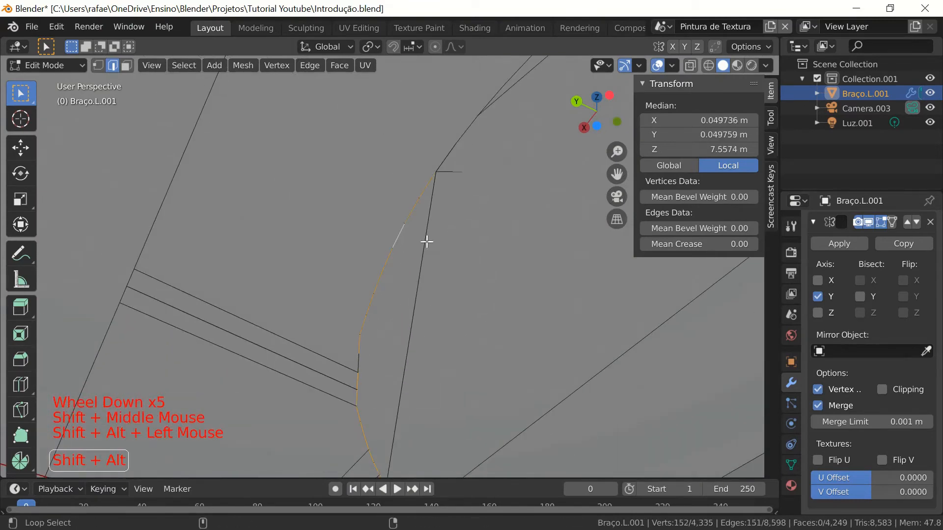
pyautogui.keyDown('alt'); pyautogui.keyDown('shift'); pyautogui.click(427, 242); pyautogui.keyUp('shift'); pyautogui.keyUp('alt')
pyautogui.keyDown('shift'); pyautogui.moveTo(478, 232); pyautogui.dragTo(385, 429, button='middle'); pyautogui.keyUp('shift')
pyautogui.keyDown('alt'); pyautogui.keyDown('shift'); pyautogui.click(358, 347); pyautogui.keyUp('shift'); pyautogui.keyUp('alt')
pyautogui.keyDown('alt'); pyautogui.keyDown('shift'); pyautogui.click(382, 315); pyautogui.keyUp('shift'); pyautogui.keyUp('alt')
pyautogui.keyDown('alt'); pyautogui.keyDown('shift'); pyautogui.click(432, 268); pyautogui.keyUp('shift'); pyautogui.keyUp('alt')
pyautogui.scroll(-4, 505, 322)
pyautogui.scroll(2, 505, 322)
pyautogui.moveTo(505, 322); pyautogui.dragTo(628, 418, button='middle')
pyautogui.scroll(-6, 330, 206)
pyautogui.click(309, 66)
pyautogui.click(394, 289)
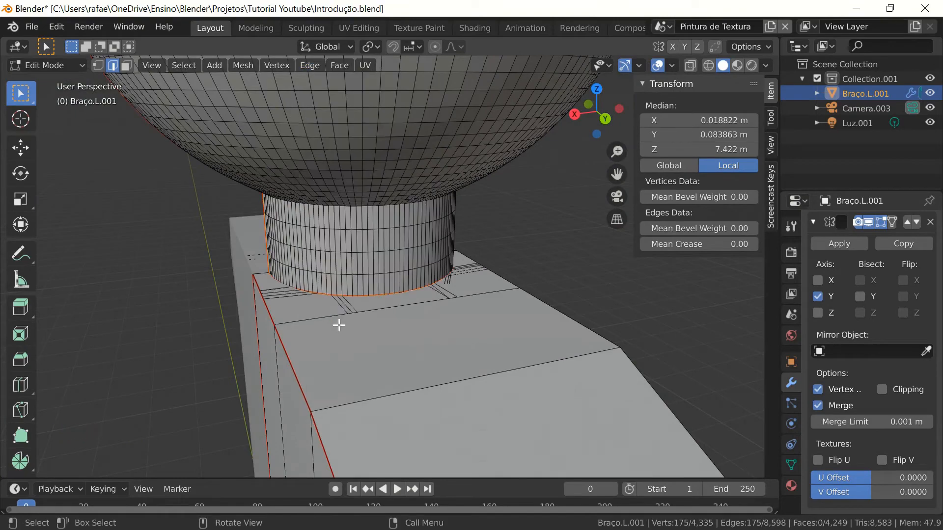
# View the marked seams from the right orthographic view and save the file
pyautogui.moveTo(338, 322); pyautogui.dragTo(261, 301, button='middle')
pyautogui.scroll(-4, 395, 322)
pyautogui.scroll(-4, 255, 300)
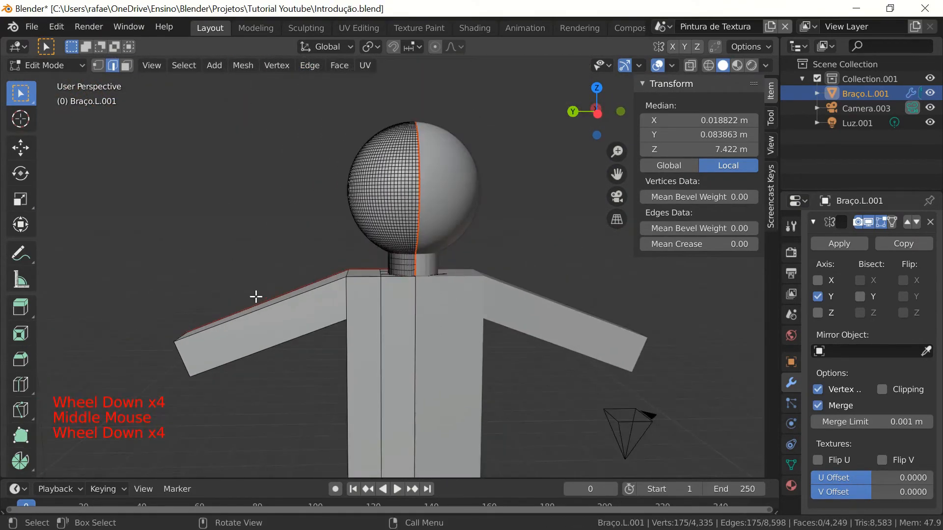
pyautogui.press('KP_3')
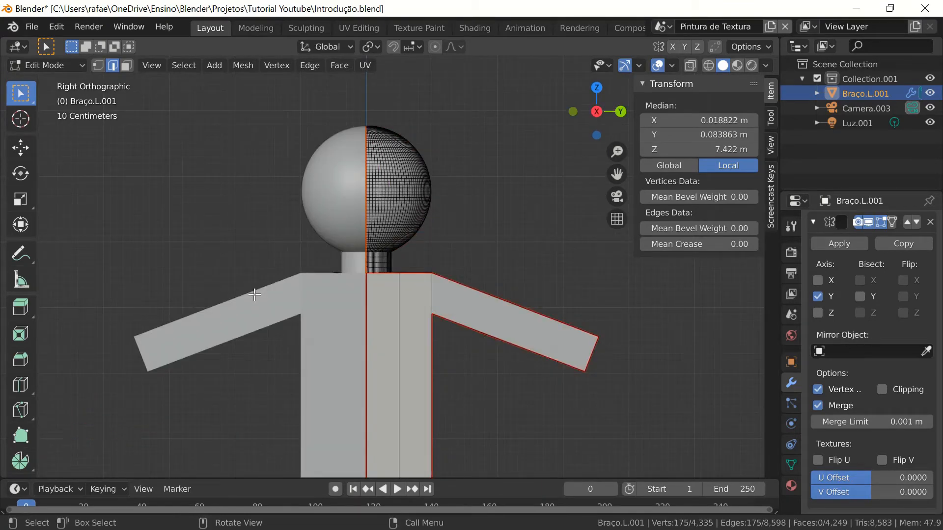
pyautogui.hotkey('ctrl', 's')
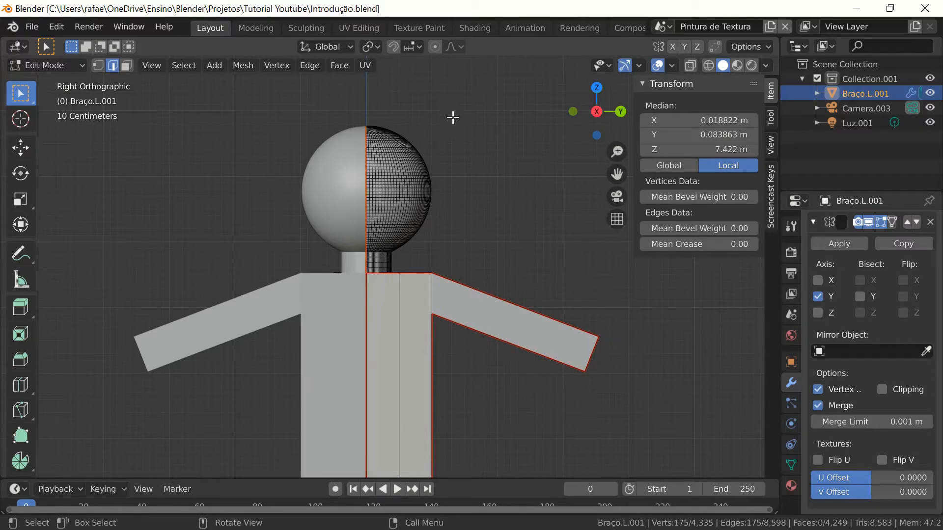
# In the UV Editing workspace, unwrap the whole mesh using Smart UV Project with angle limit 66 and island margin 0, and save
pyautogui.click(375, 30)
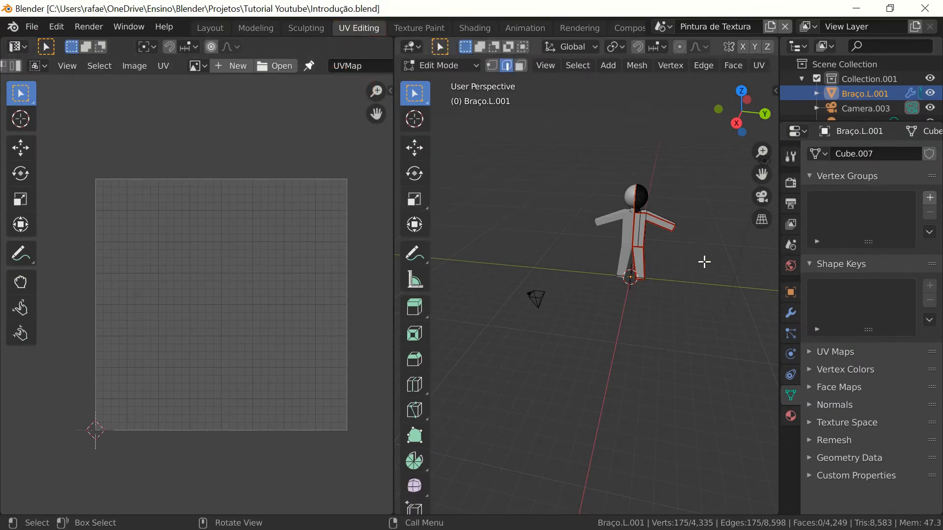
pyautogui.press('a')
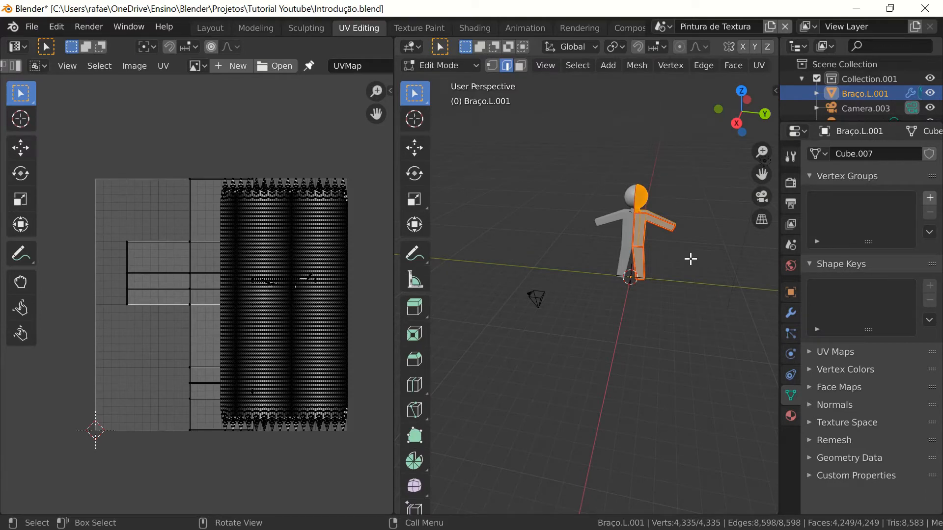
pyautogui.press('u')
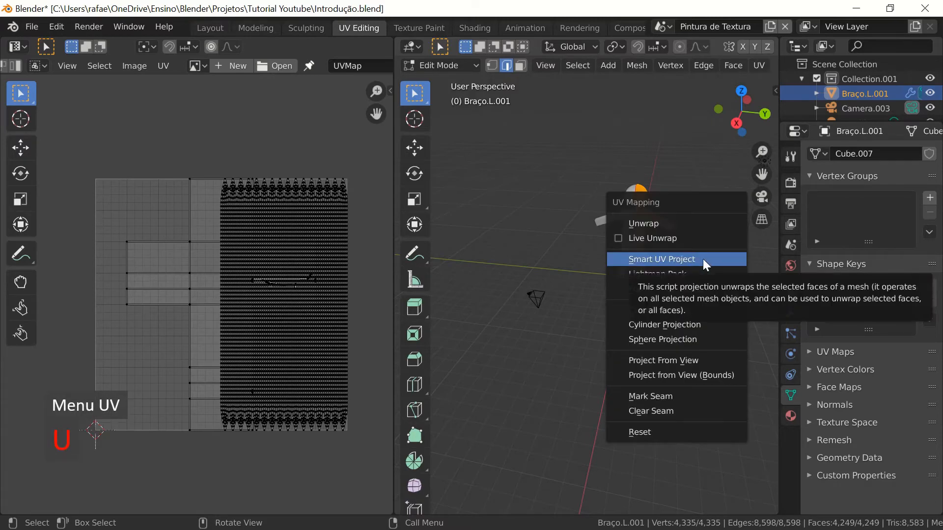
pyautogui.click(703, 258)
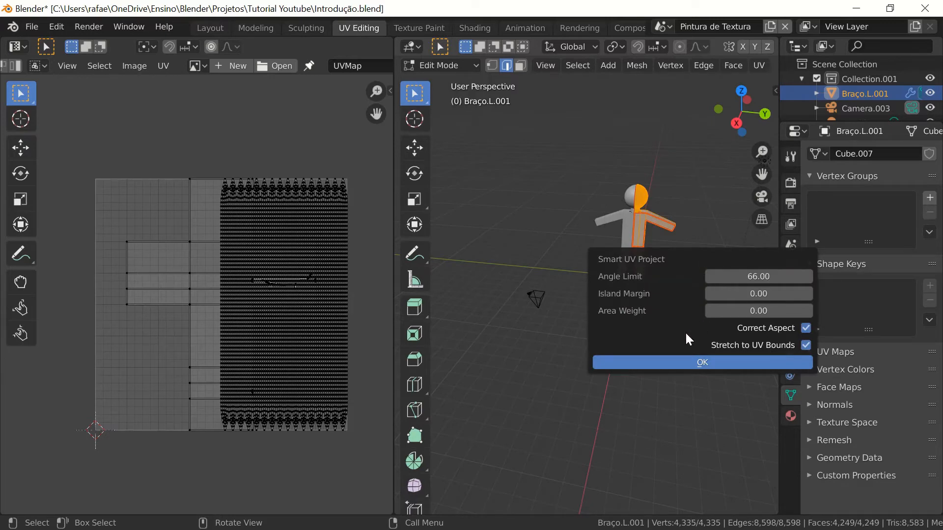
pyautogui.click(663, 363)
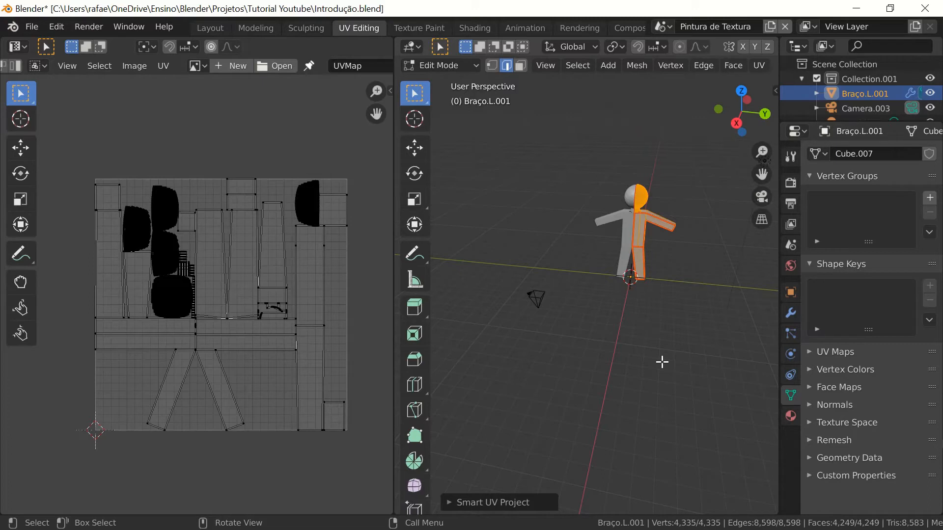
pyautogui.moveTo(662, 362); pyautogui.dragTo(653, 350, button='middle')
pyautogui.hotkey('ctrl', 's')
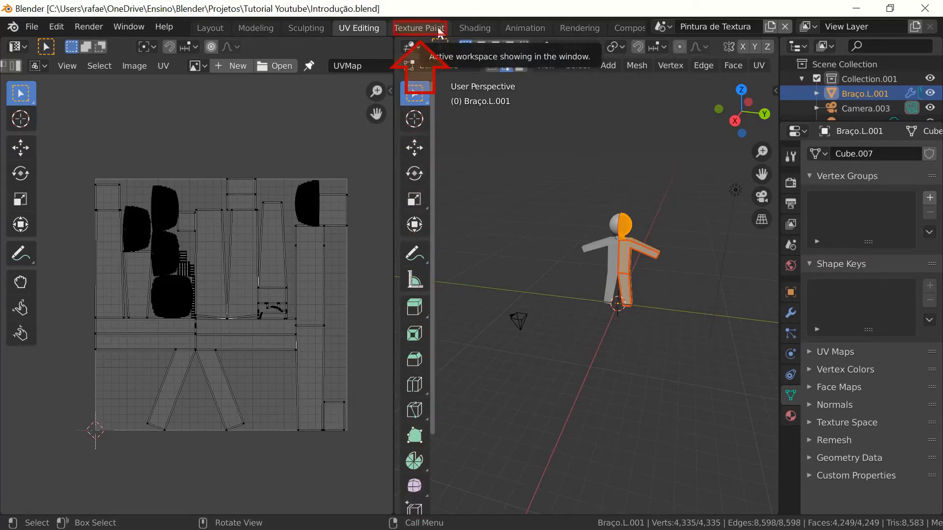
# In the Texture Paint workspace, enlarge the 3D viewport and create a blank black 1024 × 1024 px image named Corpo with alpha
pyautogui.click(419, 28)
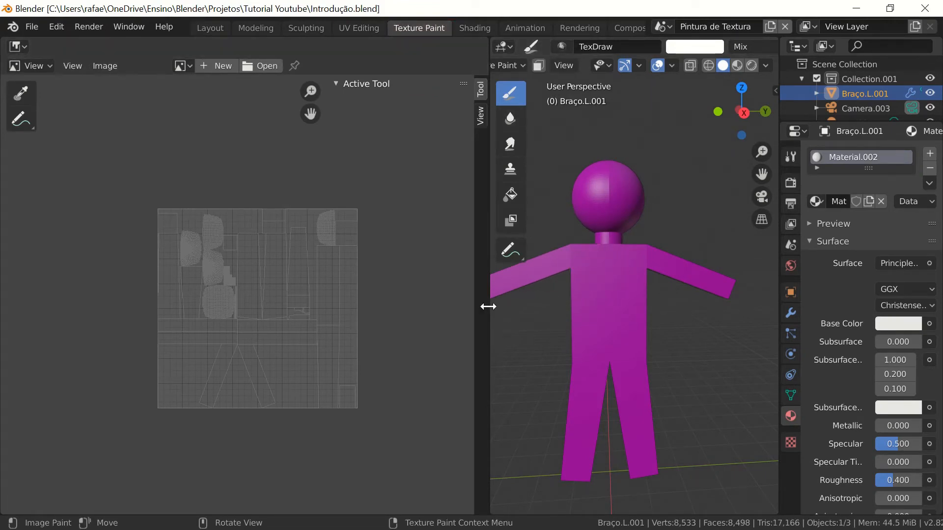
pyautogui.moveTo(488, 306); pyautogui.dragTo(392, 306)
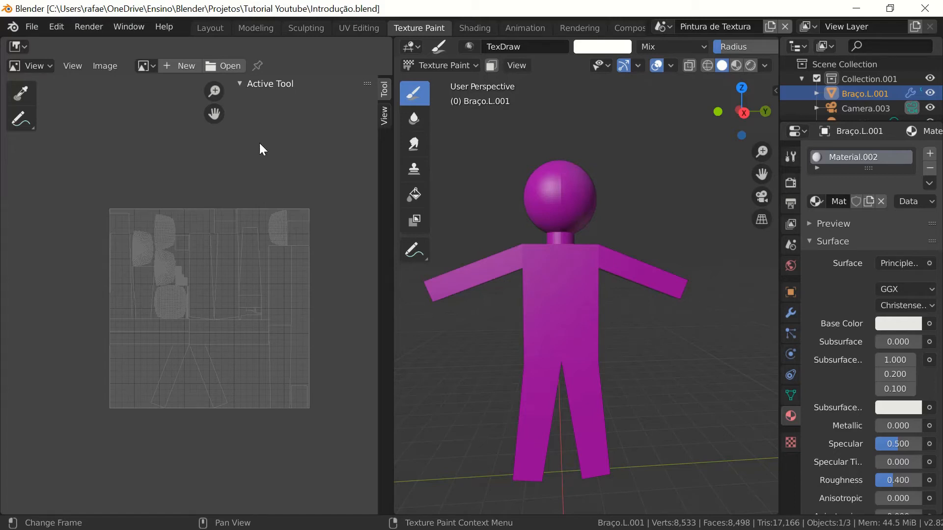
pyautogui.click(185, 66)
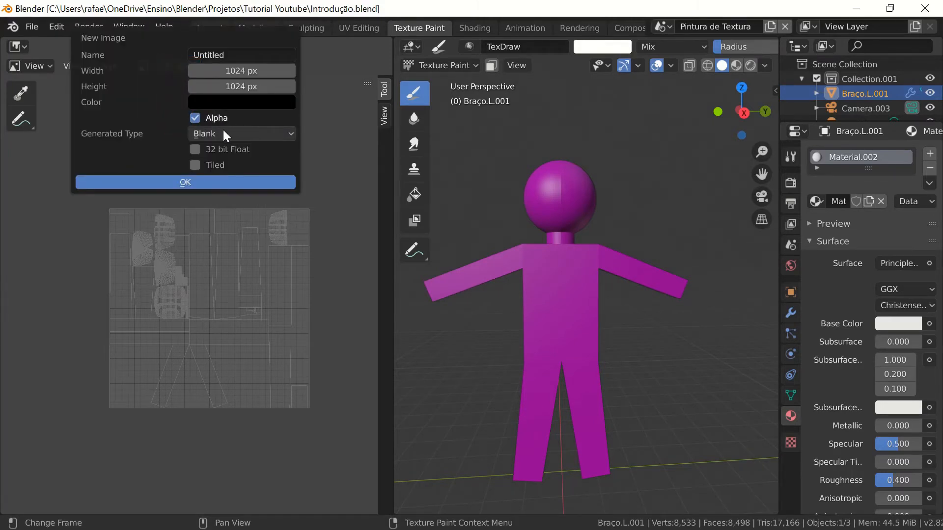
pyautogui.click(235, 57)
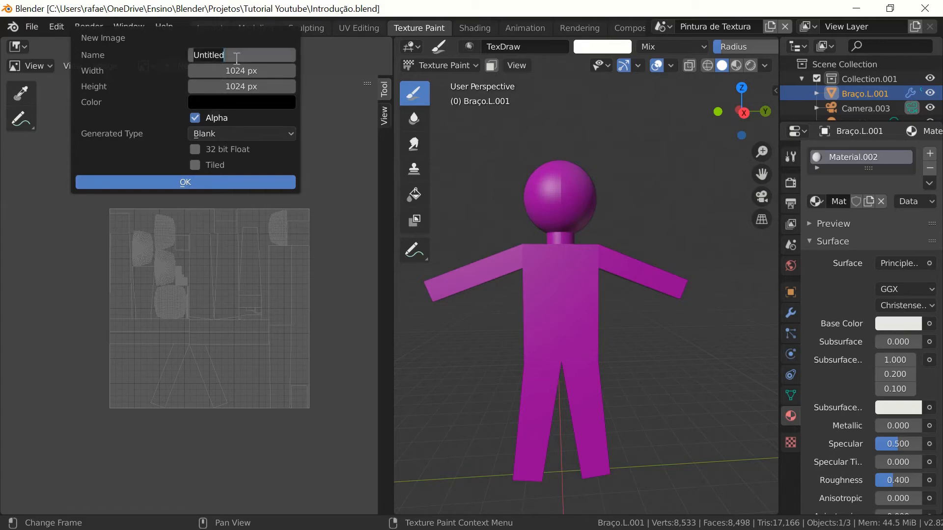
pyautogui.write('Corpo')
pyautogui.click(237, 183)
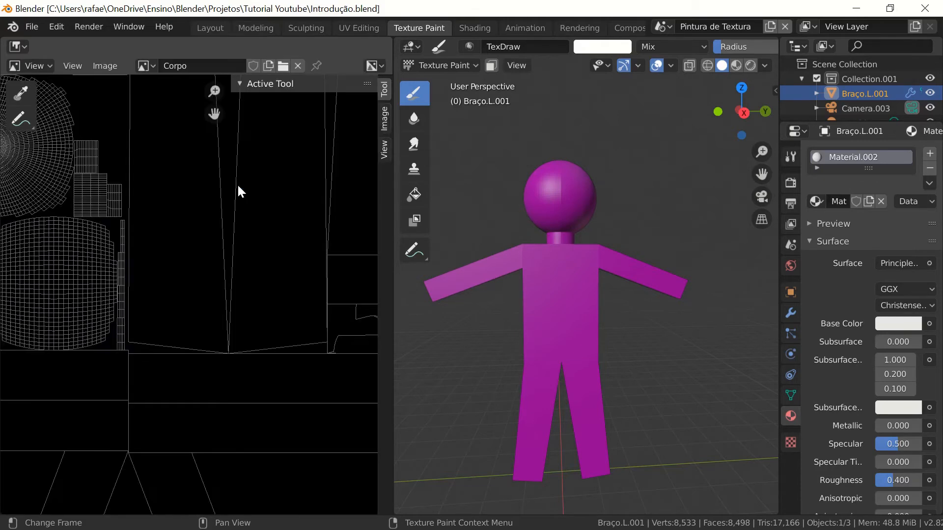
pyautogui.scroll(-5, 231, 248)
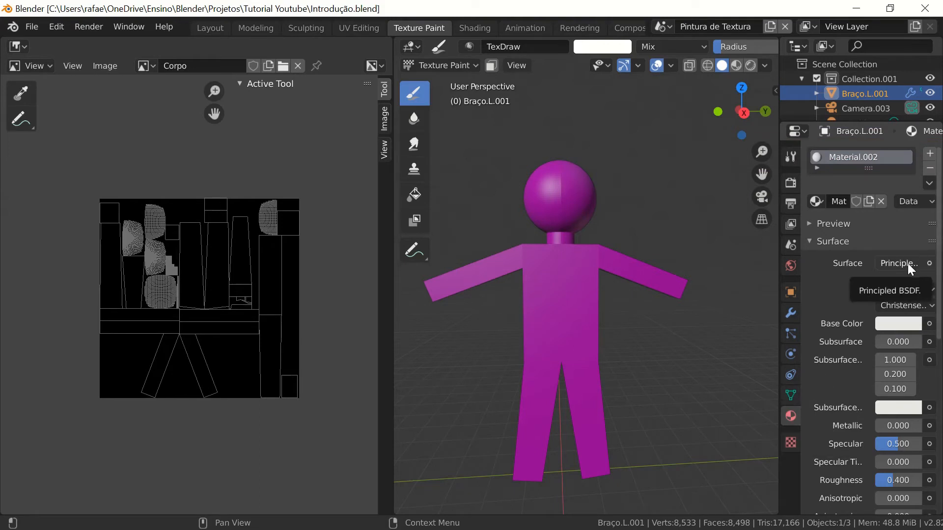
# Connect an Image Texture using the Corpo image to the Base Color of the body's material
pyautogui.click(929, 324)
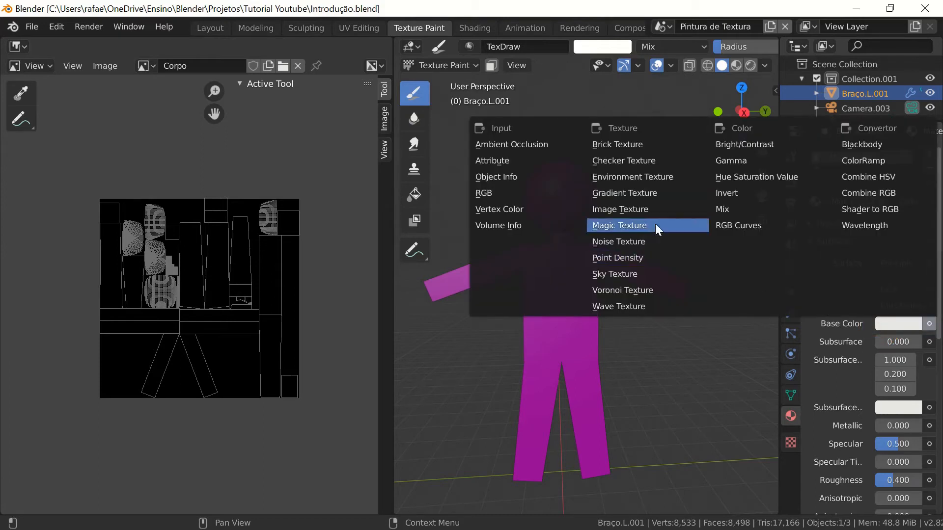
pyautogui.click(641, 212)
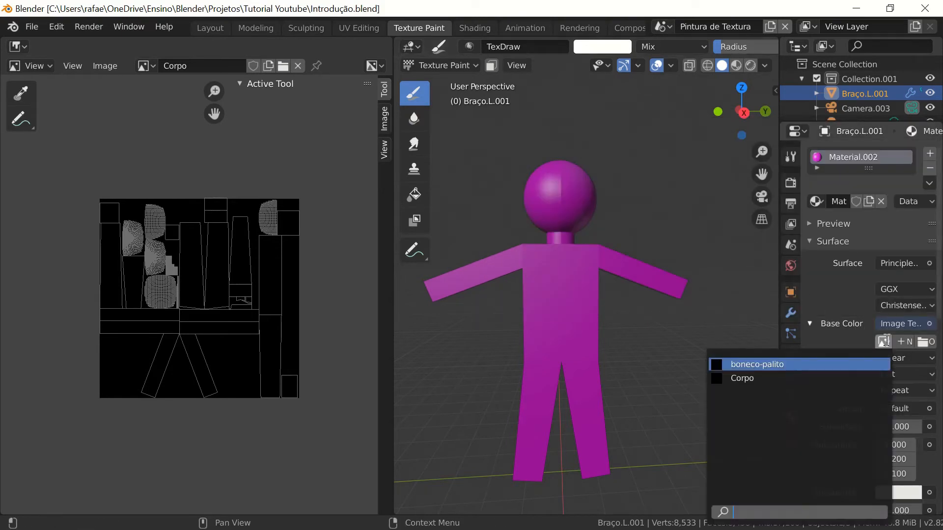
pyautogui.click(821, 385)
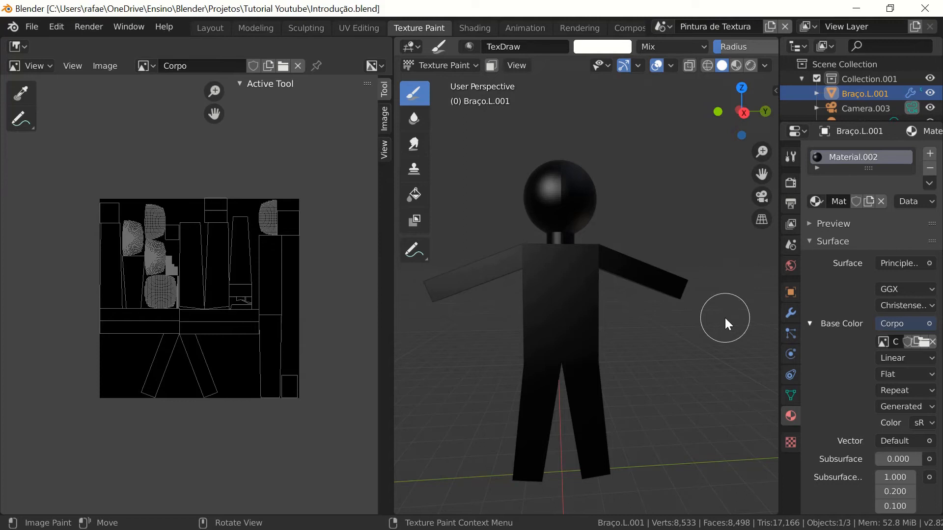
# Show the active tool's properties, switch the image editor to Paint mode, and widen it so the brush settings clear the Corpo image
pyautogui.click(790, 158)
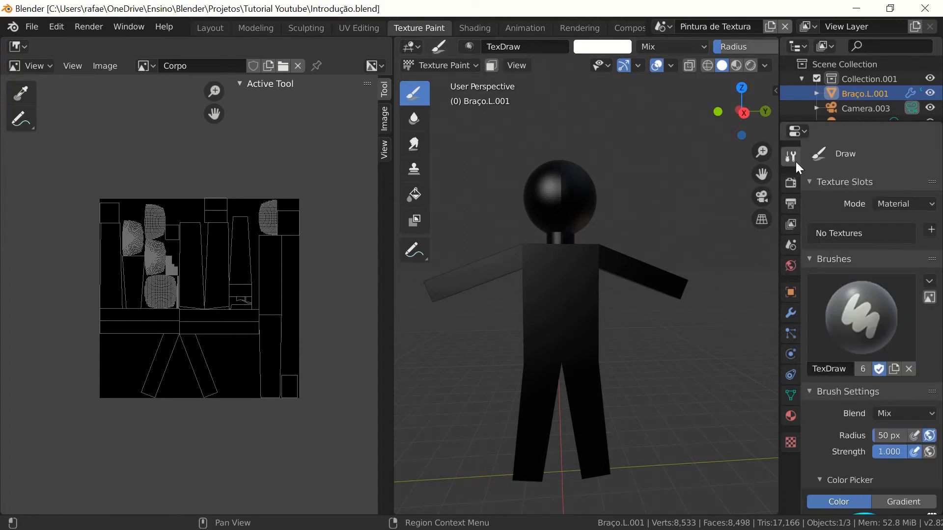
pyautogui.click(43, 66)
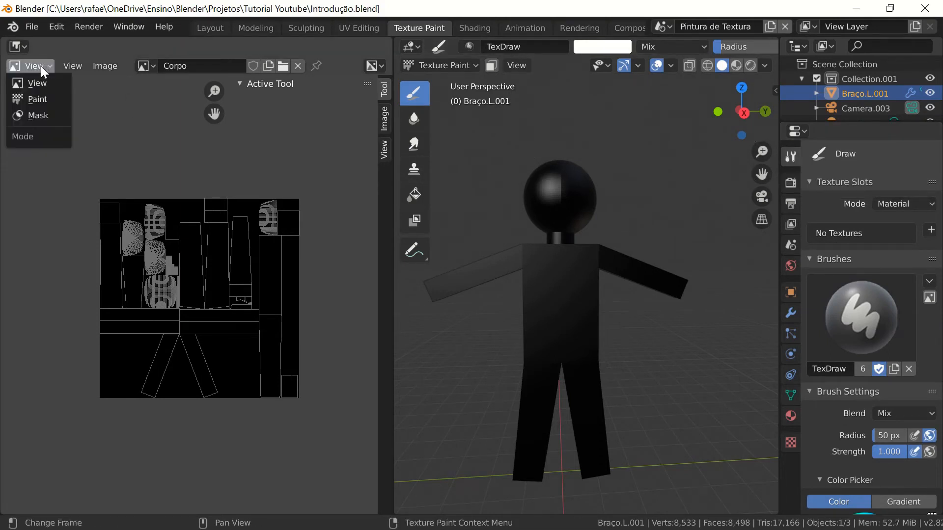
pyautogui.click(43, 100)
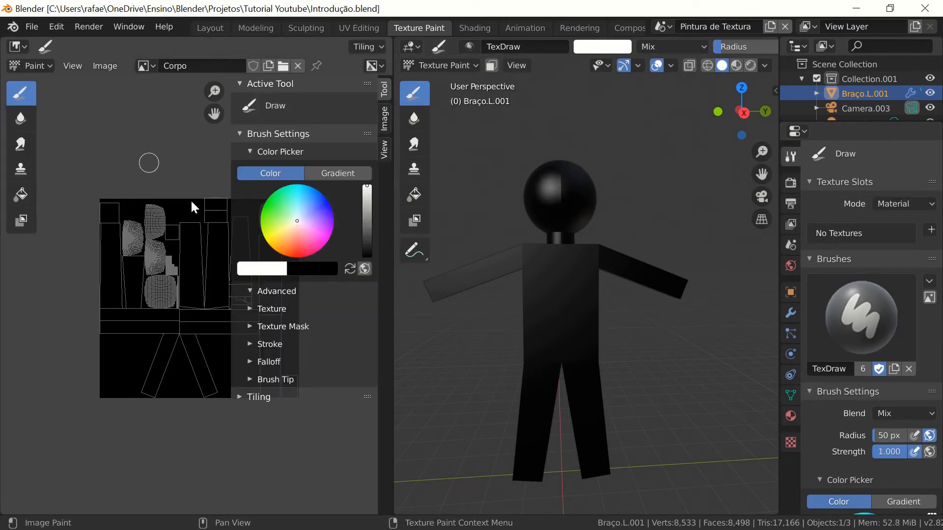
pyautogui.moveTo(391, 295); pyautogui.dragTo(456, 282)
pyautogui.moveTo(225, 301); pyautogui.dragTo(152, 289, button='middle')
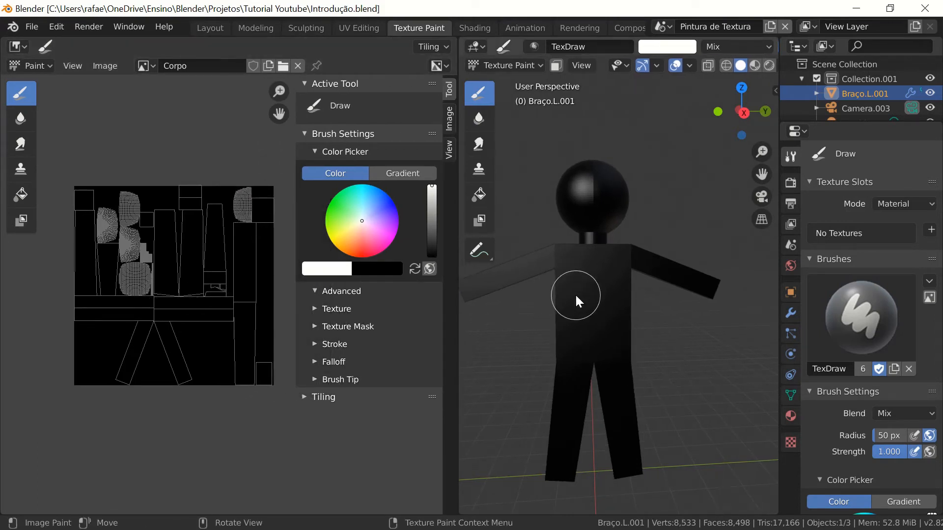
pyautogui.scroll(-2, 576, 294)
pyautogui.keyDown('shift'); pyautogui.moveTo(587, 294); pyautogui.dragTo(618, 289, button='middle'); pyautogui.keyUp('shift')
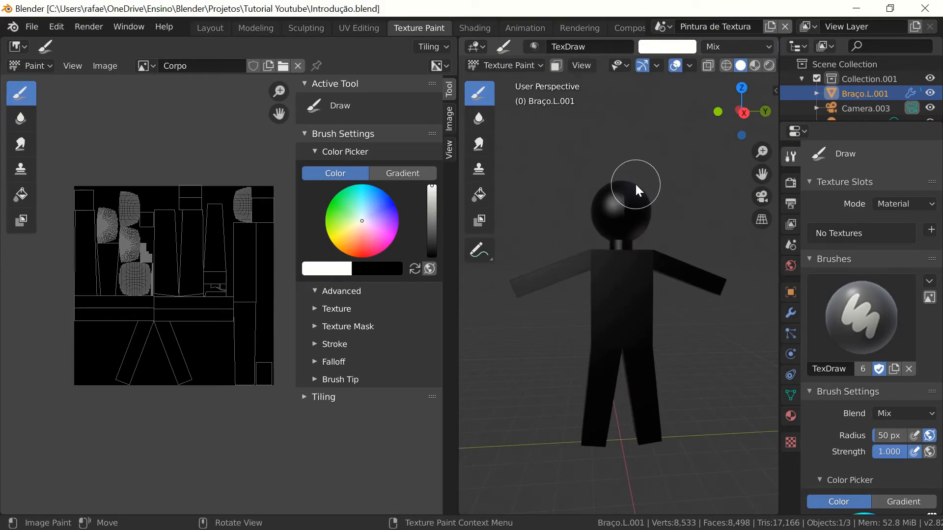
# Try painting white strokes on the head and directly on the Corpo image, and undo them
pyautogui.moveTo(634, 181)
pyautogui.mouseDown()
pyautogui.moveTo(646, 237)
pyautogui.moveTo(640, 207)
pyautogui.moveTo(635, 231)
pyautogui.moveTo(611, 211)
pyautogui.moveTo(655, 235)
pyautogui.mouseUp()
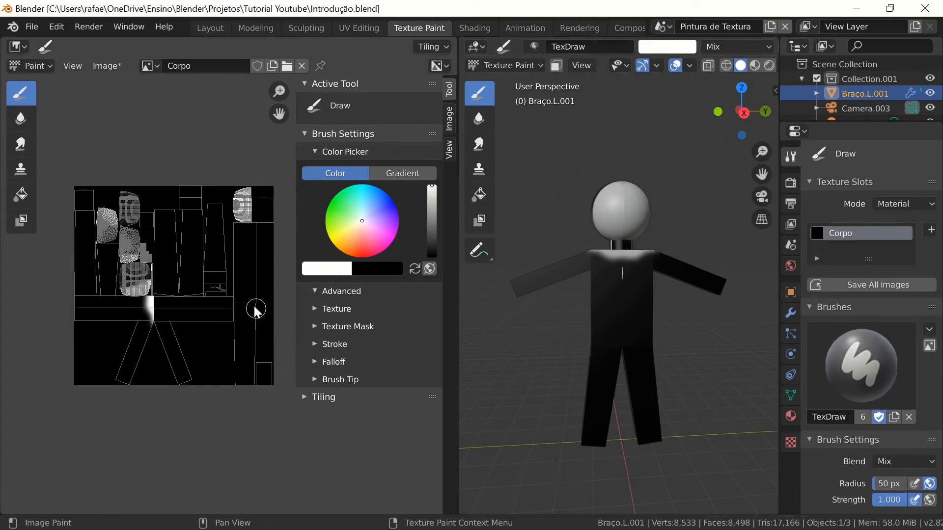
pyautogui.moveTo(240, 231)
pyautogui.mouseDown()
pyautogui.moveTo(255, 305)
pyautogui.moveTo(161, 314)
pyautogui.mouseUp()
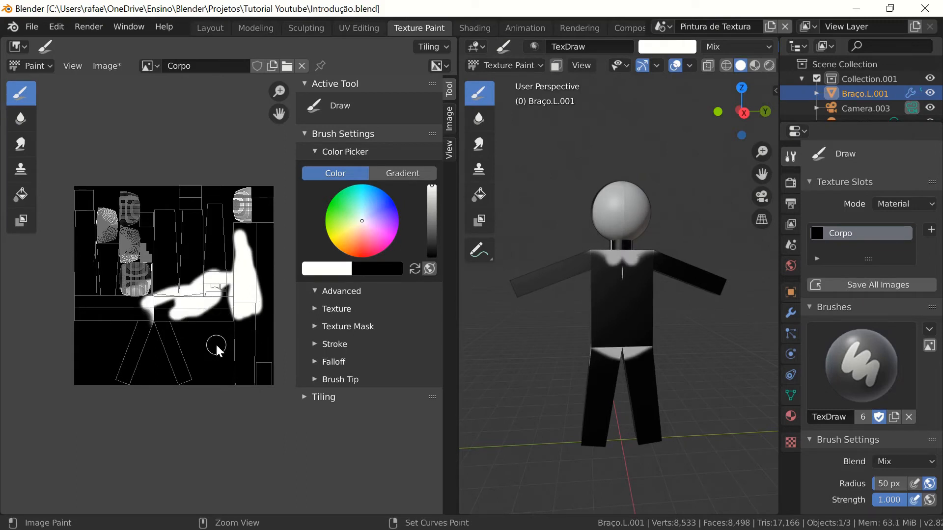
pyautogui.hotkey('ctrl', 'z')
pyautogui.hotkey('ctrl', 'z')
pyautogui.hotkey('ctrl', 'z')
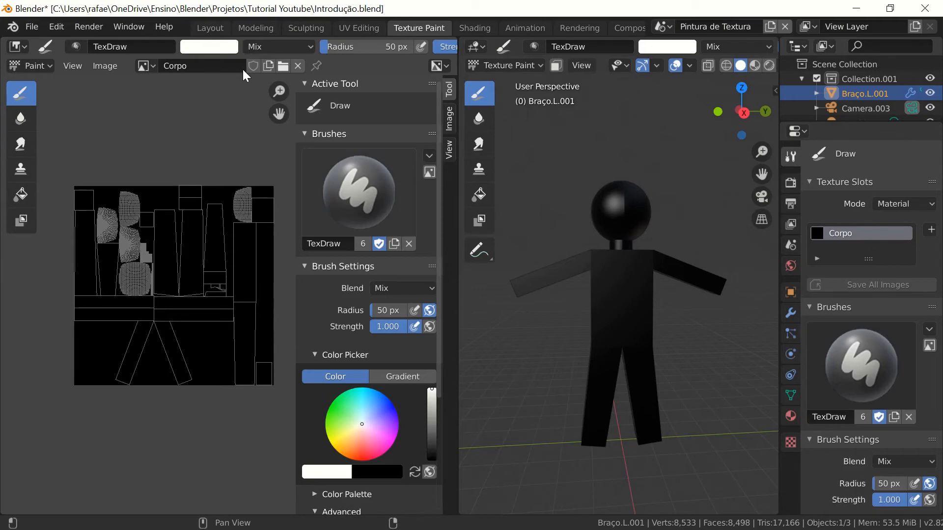
# Save the texture image as Corpo.png in the img folder, in PNG format with RGBA color and 8-bit depth
pyautogui.click(120, 66)
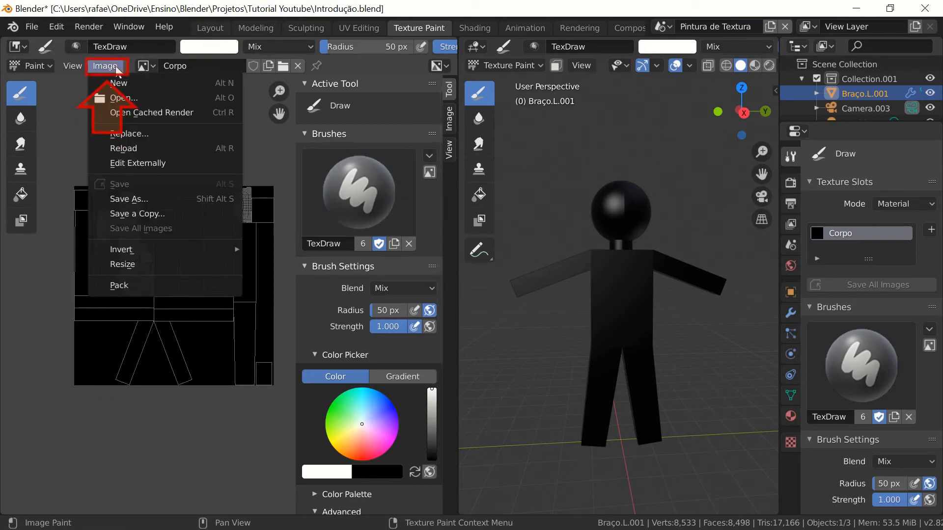
pyautogui.click(169, 199)
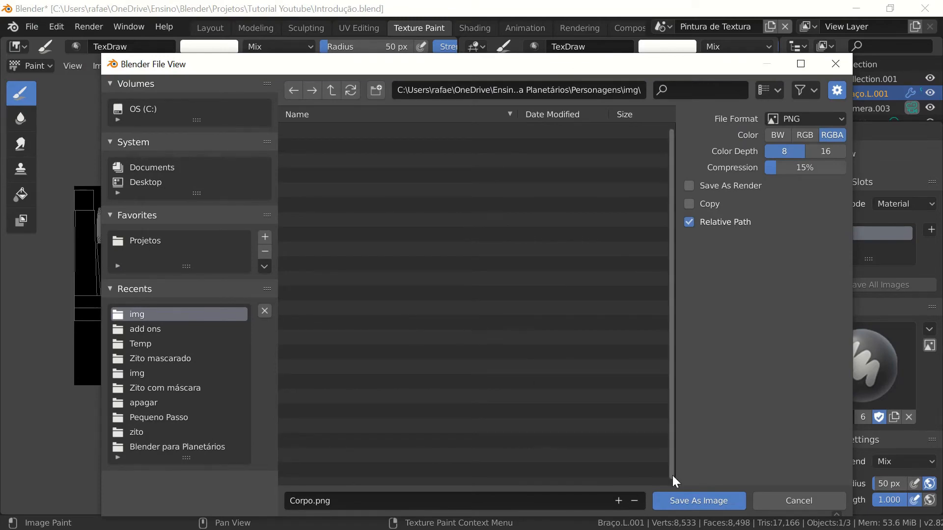
pyautogui.click(698, 497)
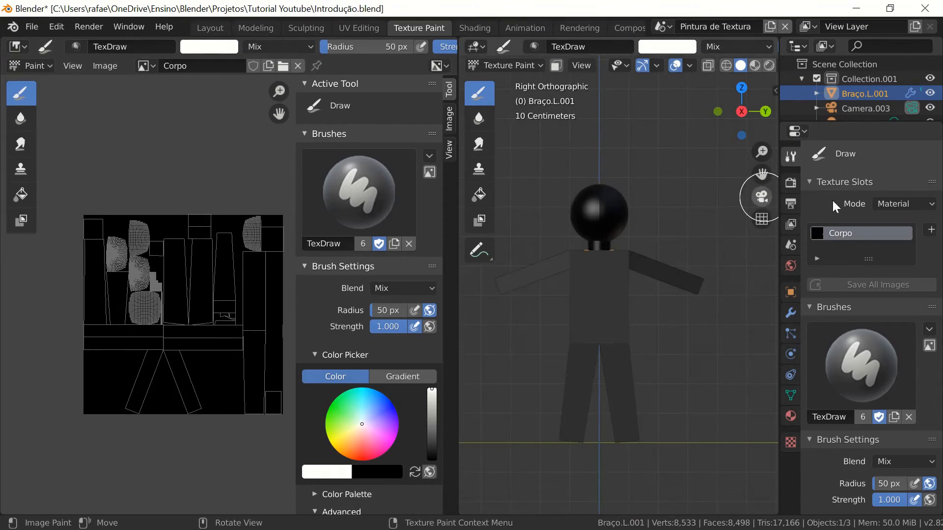
# Keep the TexDraw brush's blend mode at Mix and set its radius to 20 px
pyautogui.scroll(-1, 889, 283)
pyautogui.scroll(-3, 888, 287)
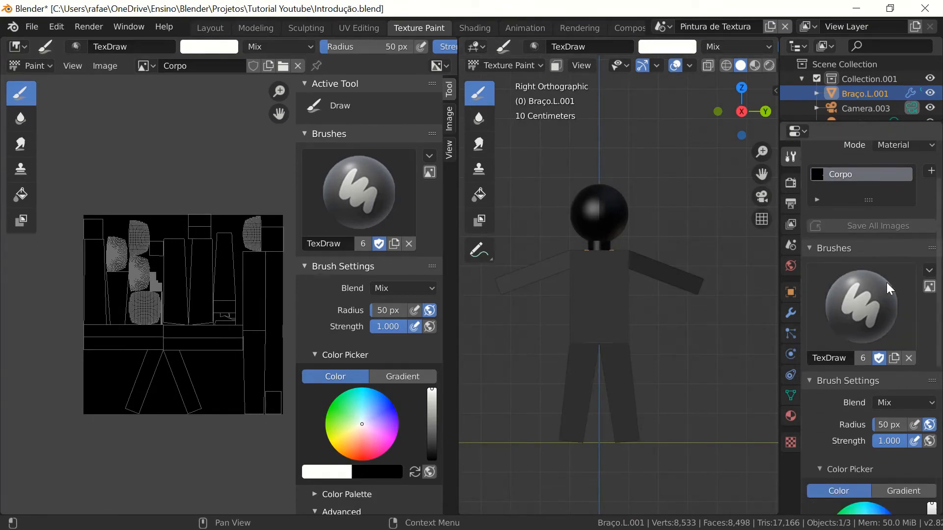
pyautogui.click(899, 384)
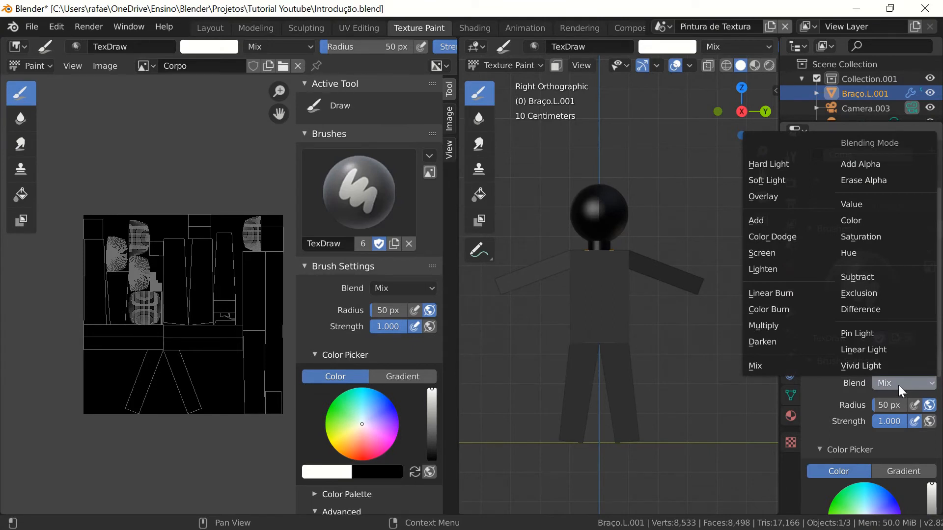
pyautogui.click(898, 385)
pyautogui.scroll(-4, 897, 384)
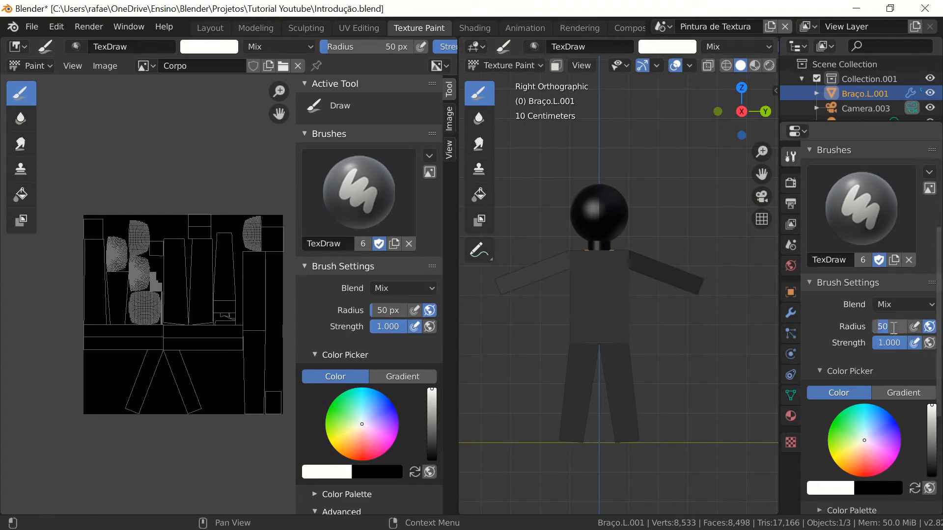
pyautogui.write('20')
pyautogui.press('Return')
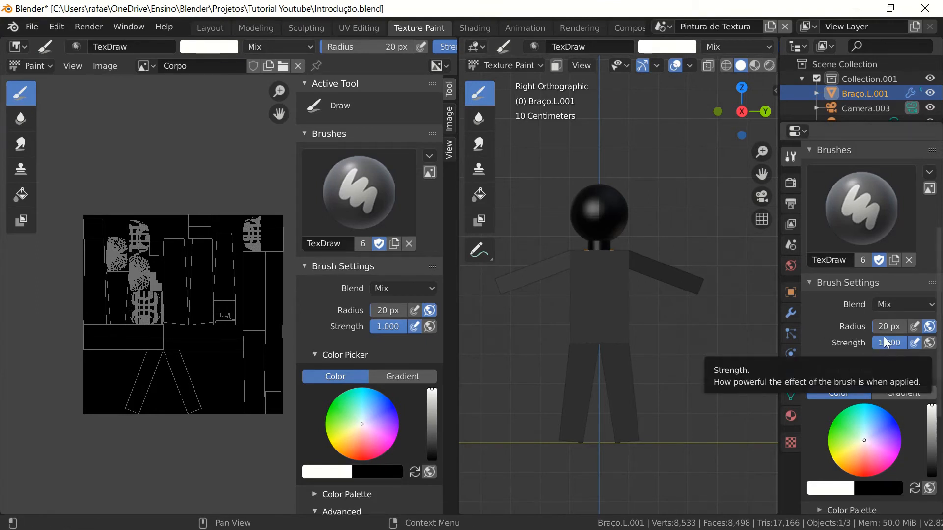
pyautogui.scroll(-2, 883, 337)
pyautogui.scroll(-1, 883, 337)
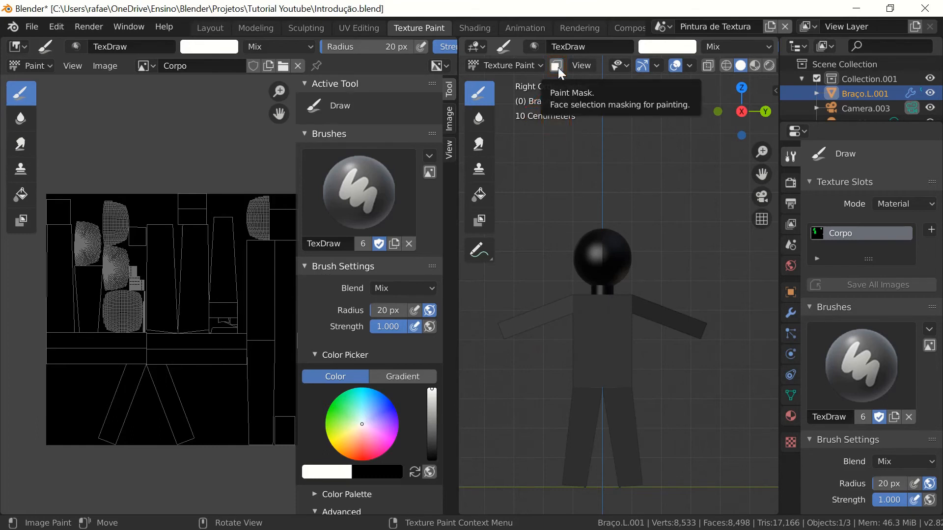
# Enable the face-selection Paint Mask and box-select the head and neck faces from the right and left orthographic views
pyautogui.click(556, 65)
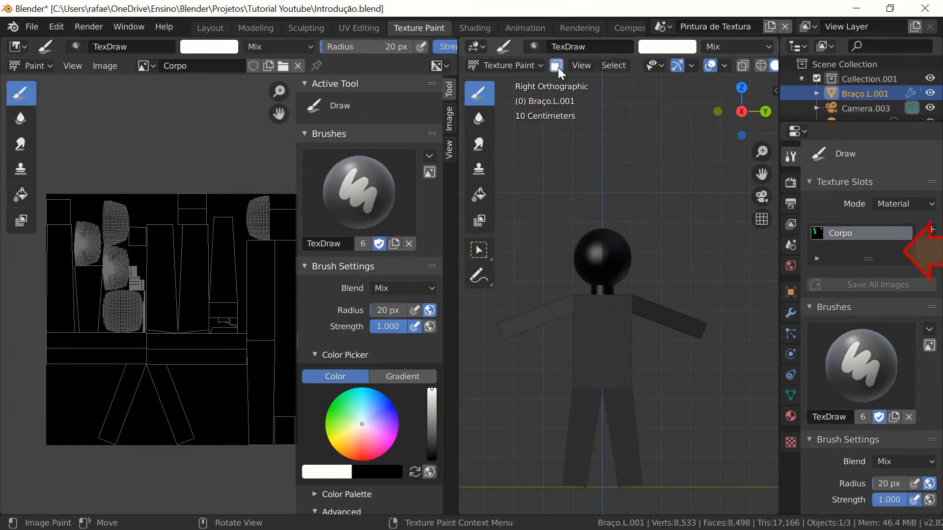
pyautogui.click(482, 250)
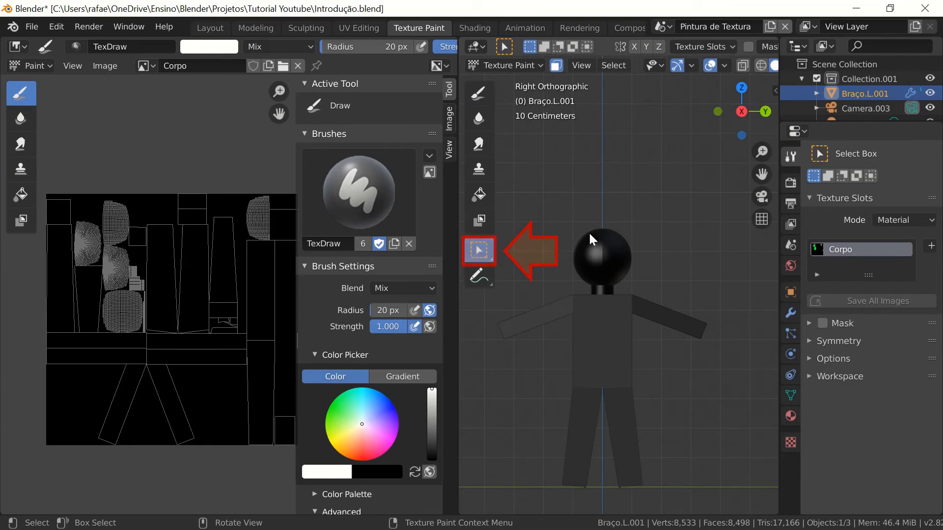
pyautogui.scroll(5, 668, 218)
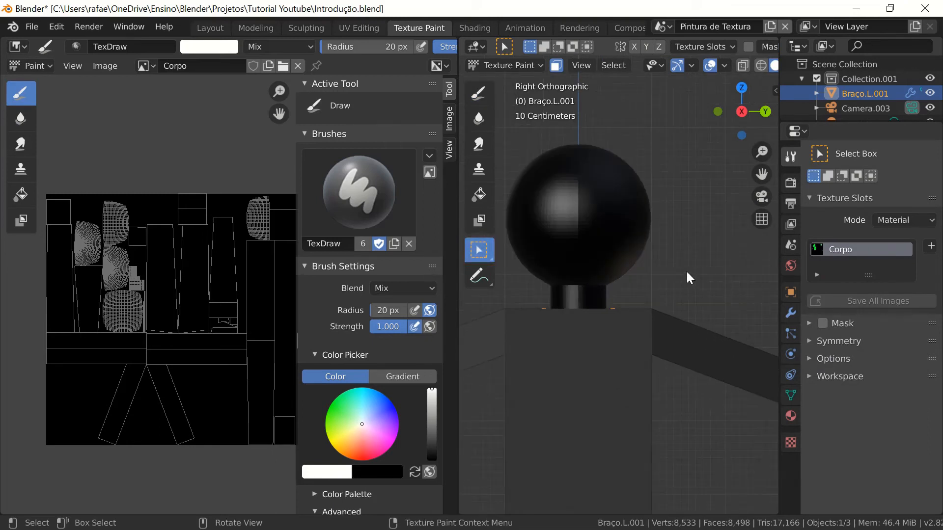
pyautogui.scroll(2, 687, 271)
pyautogui.scroll(1, 686, 278)
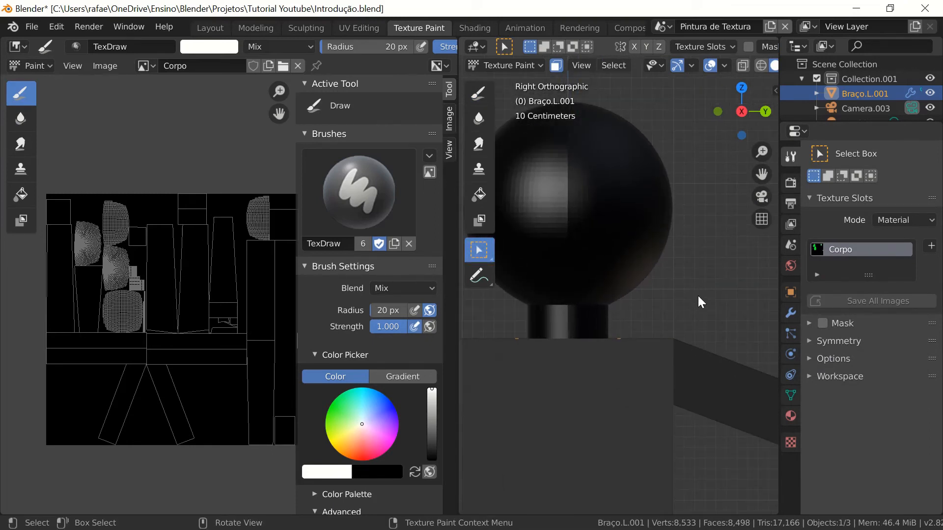
pyautogui.keyDown('shift'); pyautogui.moveTo(677, 251); pyautogui.dragTo(686, 287, button='middle'); pyautogui.keyUp('shift')
pyautogui.moveTo(555, 130); pyautogui.dragTo(711, 367)
pyautogui.moveTo(571, 167); pyautogui.dragTo(718, 375)
pyautogui.moveTo(686, 328); pyautogui.dragTo(566, 264, button='middle')
pyautogui.press('ctrl+KP_3')
pyautogui.moveTo(552, 153); pyautogui.dragTo(705, 345)
pyautogui.press('KP_3')
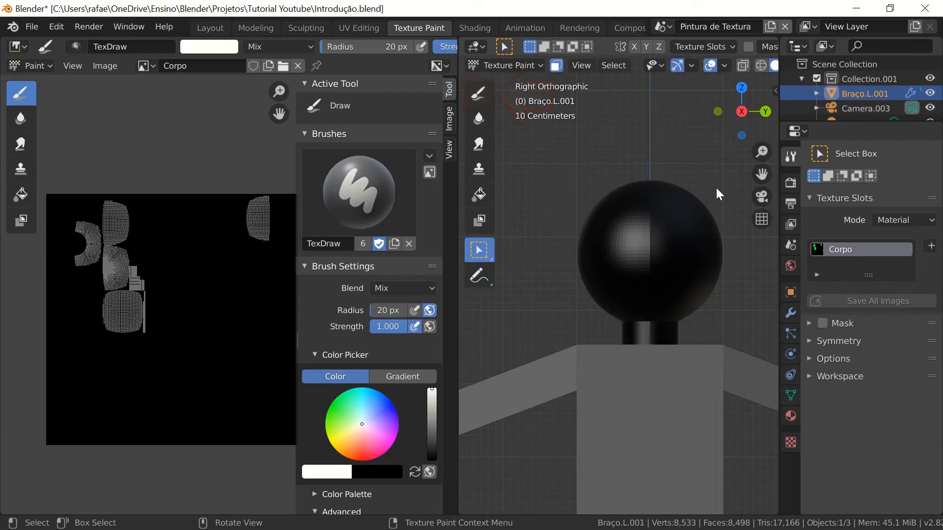
# With the Draw brush, pick a bright green color and paint short strokes on the top of the head
pyautogui.click(488, 93)
pyautogui.scroll(-6, 829, 331)
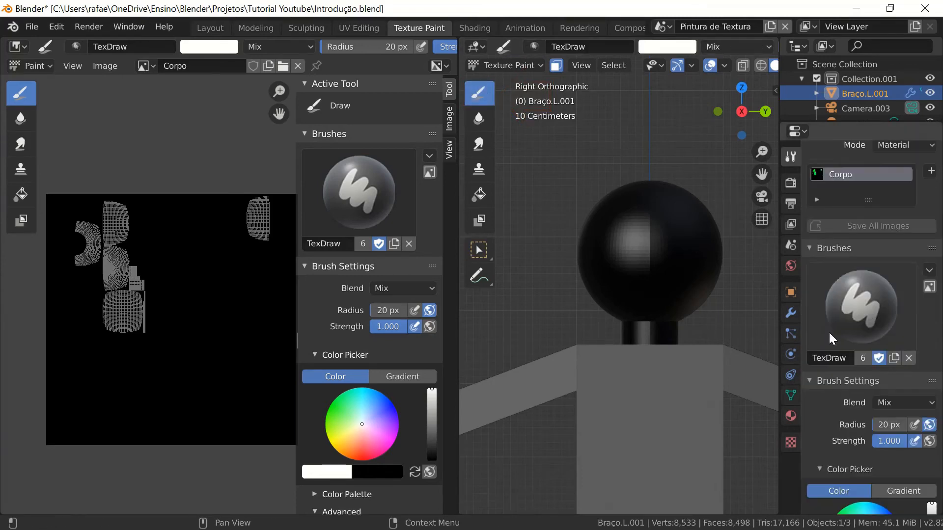
pyautogui.scroll(-5, 842, 404)
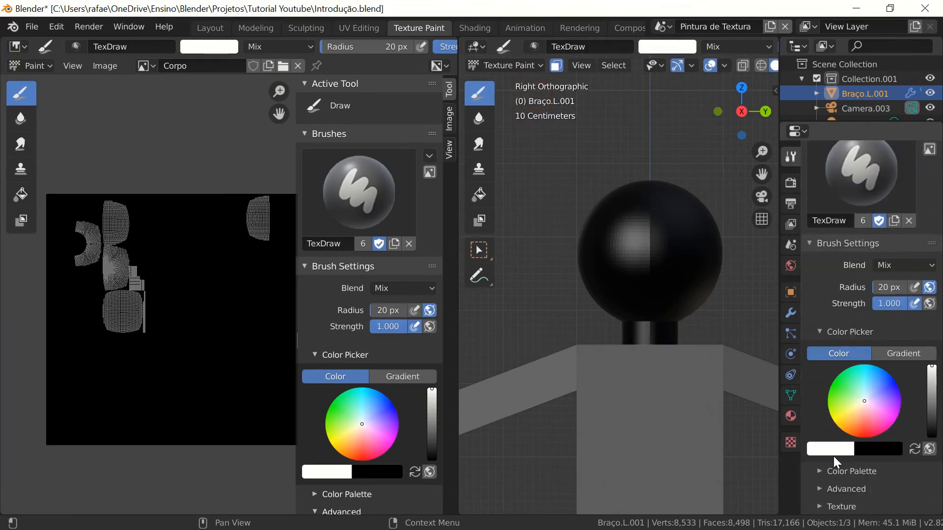
pyautogui.click(833, 449)
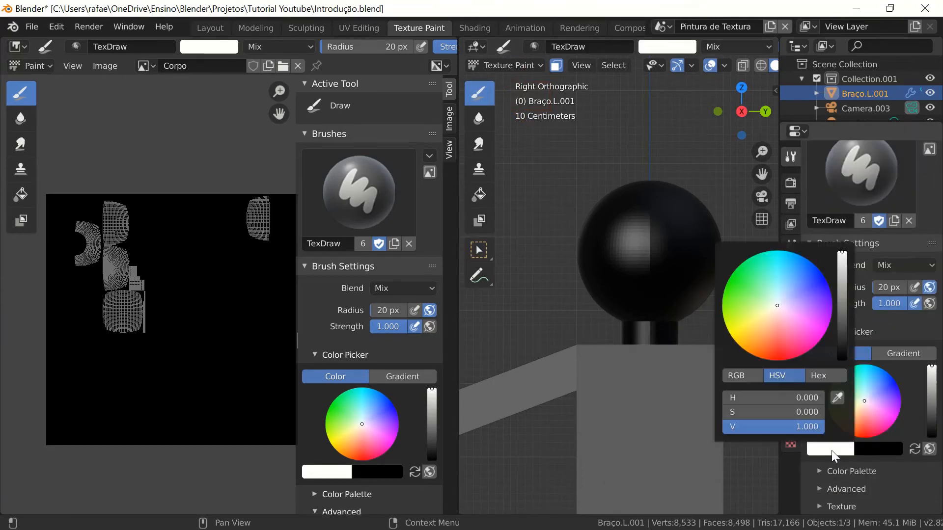
pyautogui.click(736, 269)
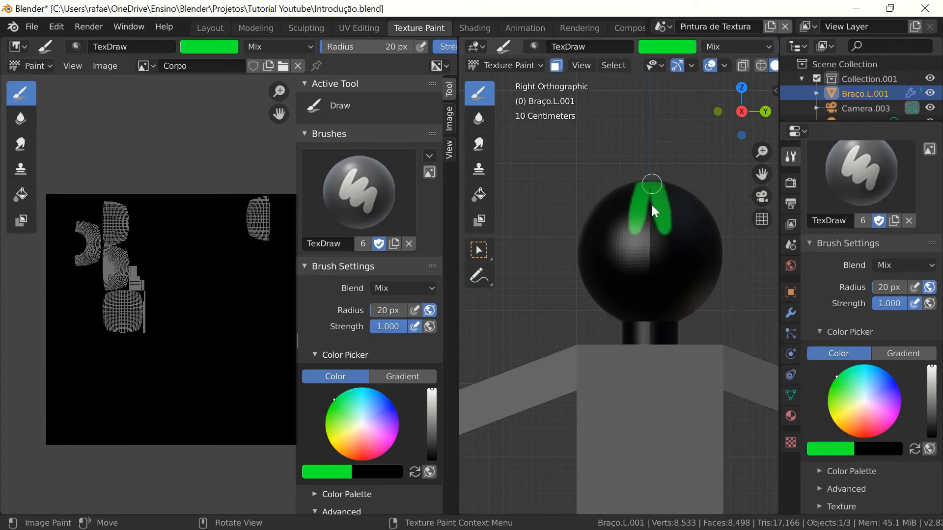
pyautogui.moveTo(652, 205); pyautogui.dragTo(653, 197)
# Set the brush radius to 60 px and paint the head green from the right orthographic view
pyautogui.click(890, 289)
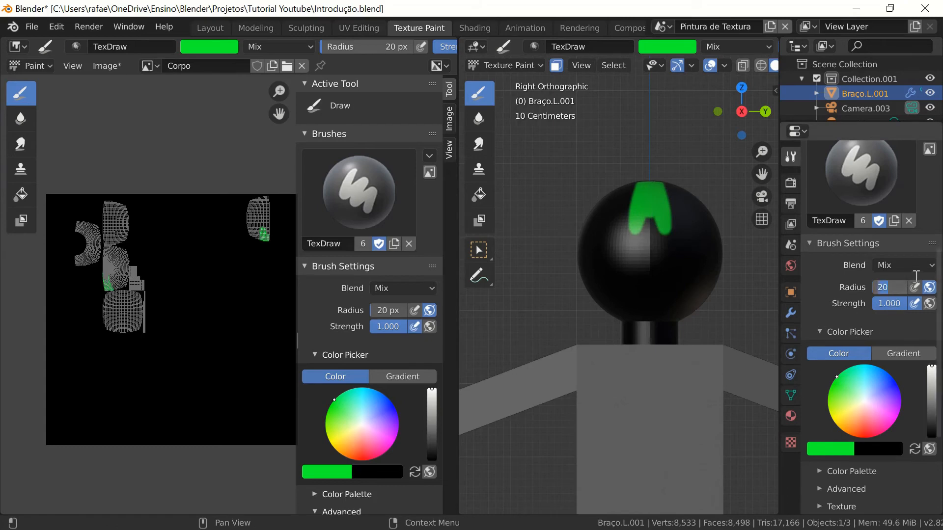
pyautogui.write('60')
pyautogui.press('Return')
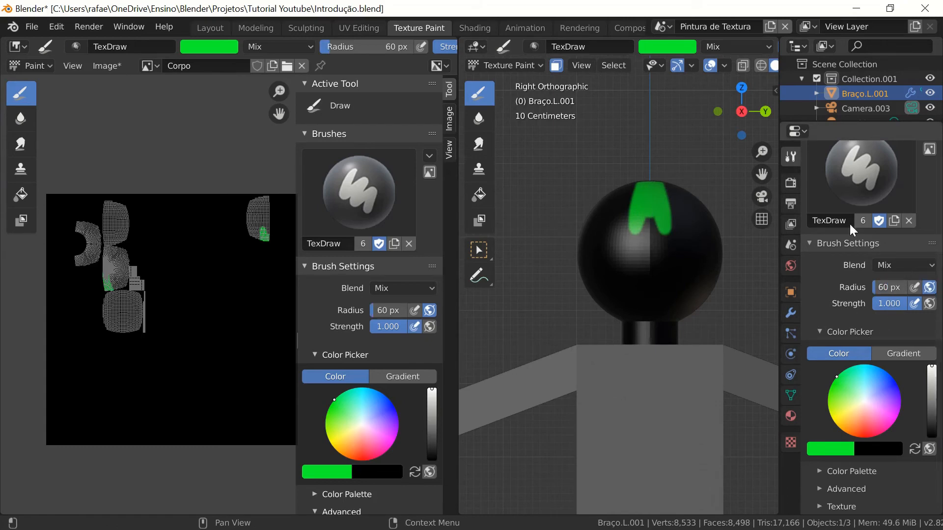
pyautogui.moveTo(671, 211)
pyautogui.mouseDown()
pyautogui.moveTo(692, 233)
pyautogui.moveTo(646, 193)
pyautogui.moveTo(689, 293)
pyautogui.moveTo(655, 389)
pyautogui.moveTo(674, 311)
pyautogui.moveTo(643, 223)
pyautogui.mouseUp()
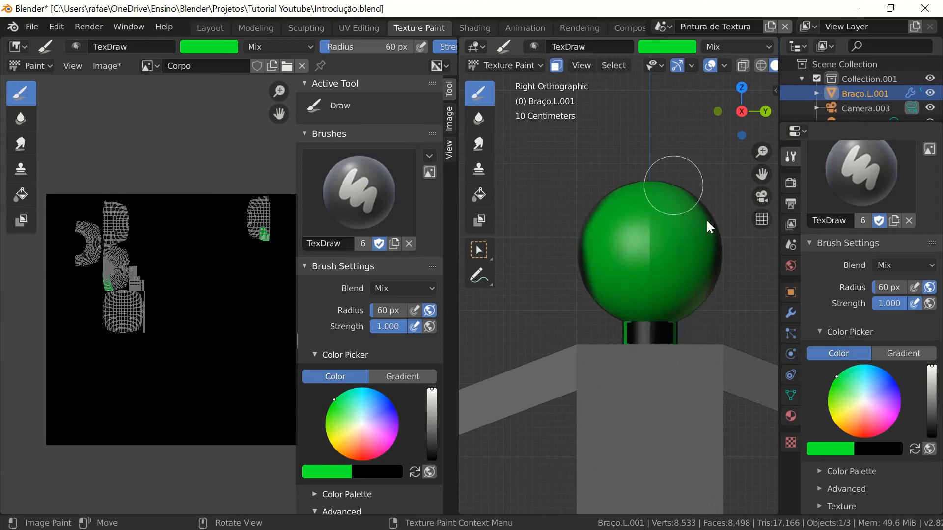
# Paint the head and neck green from the left orthographic view and return to the right view
pyautogui.press('ctrl+KP_3')
pyautogui.moveTo(683, 258)
pyautogui.mouseDown()
pyautogui.moveTo(588, 306)
pyautogui.moveTo(635, 303)
pyautogui.moveTo(607, 329)
pyautogui.mouseUp()
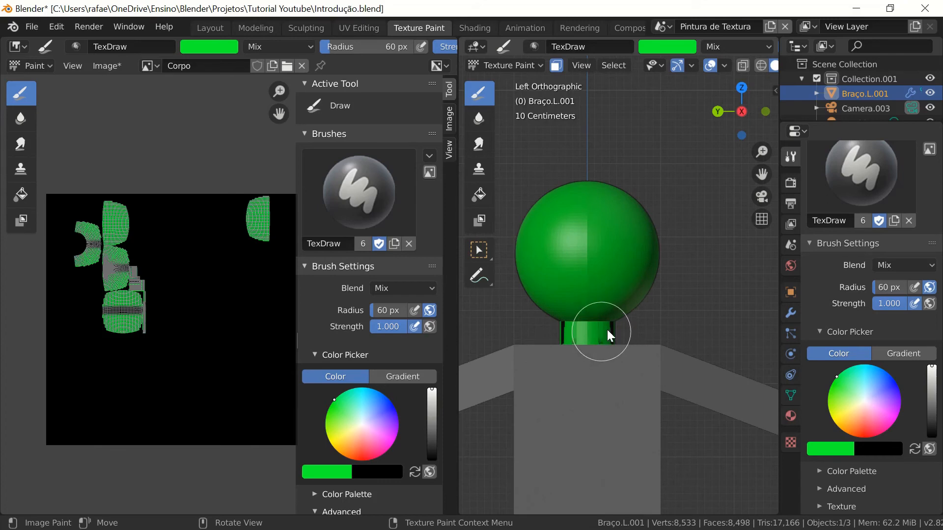
pyautogui.press('KP_3')
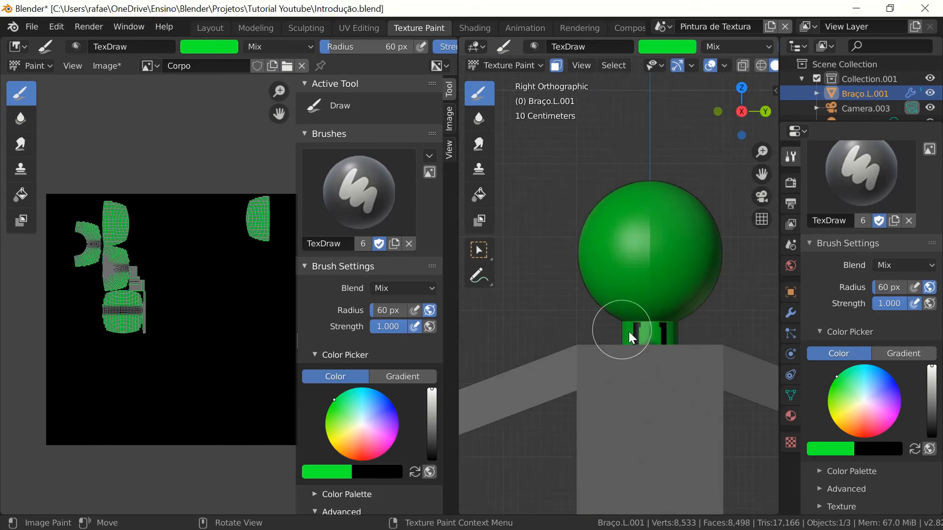
# Paint the remaining black areas of the head and neck green from the top and front orthographic views
pyautogui.press('KP_7')
pyautogui.moveTo(595, 299)
pyautogui.mouseDown()
pyautogui.moveTo(590, 230)
pyautogui.moveTo(608, 314)
pyautogui.mouseUp()
pyautogui.press('KP_1')
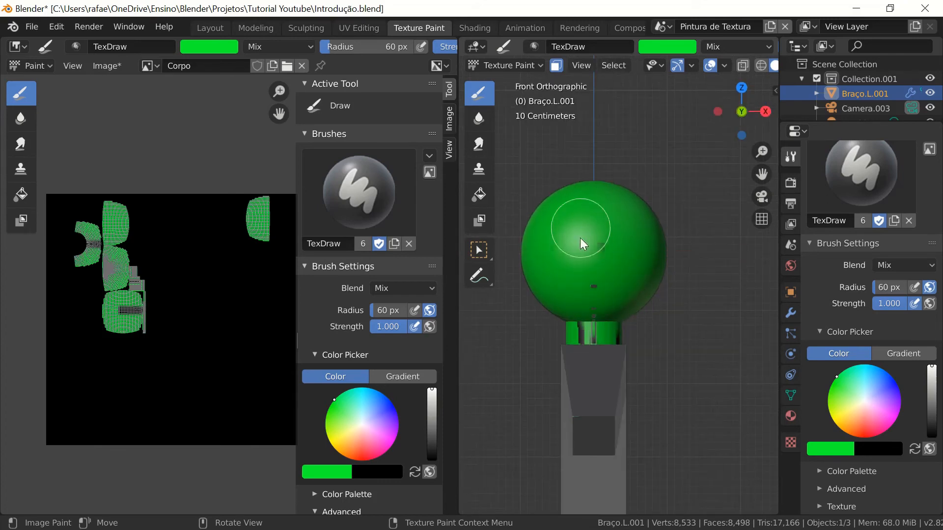
pyautogui.moveTo(596, 249)
pyautogui.mouseDown()
pyautogui.moveTo(606, 287)
pyautogui.moveTo(601, 337)
pyautogui.moveTo(591, 334)
pyautogui.moveTo(624, 342)
pyautogui.moveTo(625, 332)
pyautogui.moveTo(597, 326)
pyautogui.moveTo(630, 335)
pyautogui.mouseUp()
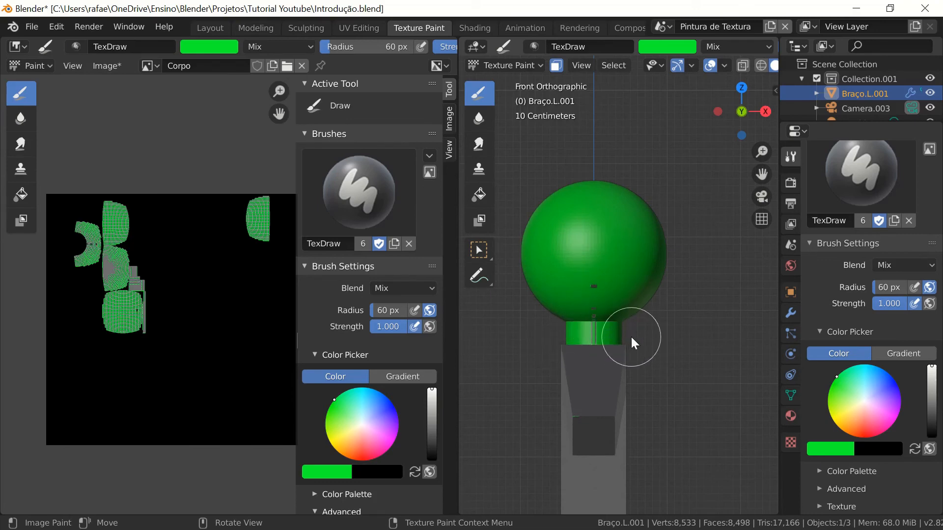
# View the character from the right orthographic view and set the Draw brush radius to 10 px
pyautogui.press('KP_3')
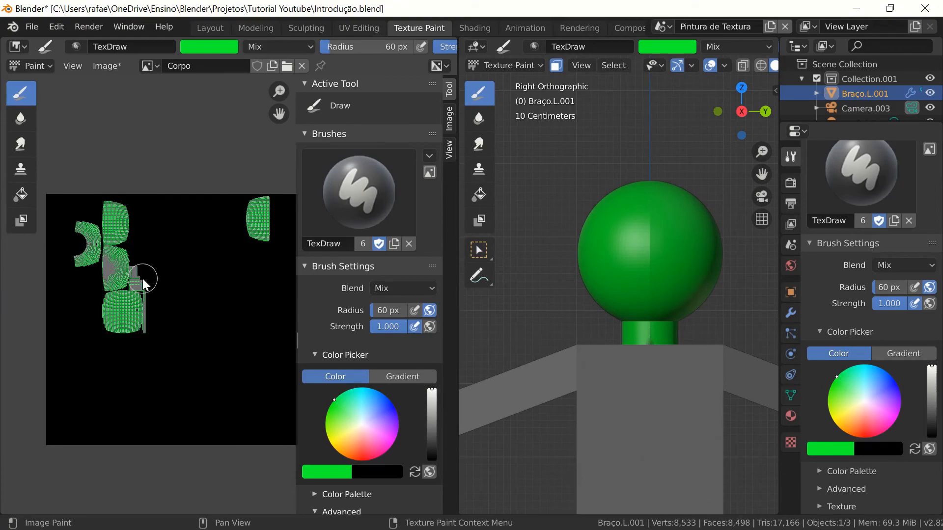
pyautogui.scroll(4, 265, 275)
pyautogui.click(393, 307)
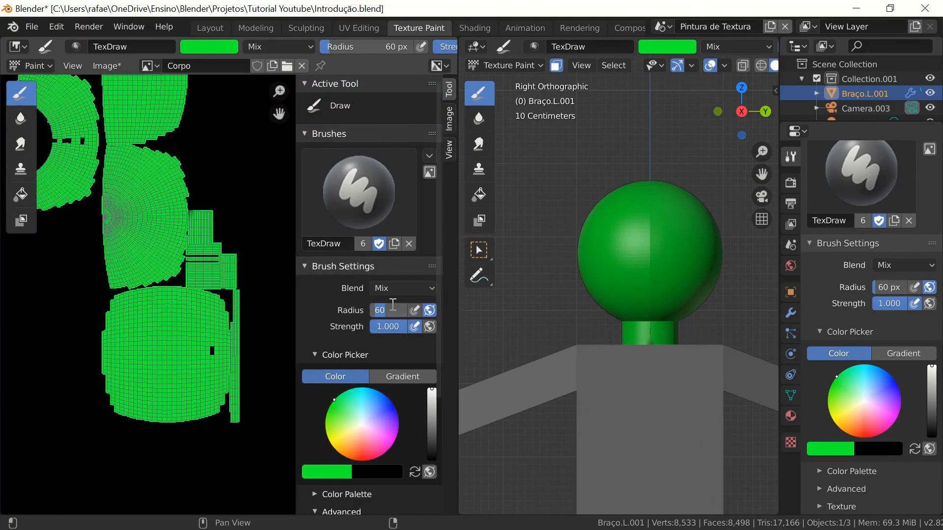
pyautogui.write('10')
pyautogui.press('Return')
# Paint the small black spots left on the head's UV islands green directly in the image editor
pyautogui.scroll(4, 151, 374)
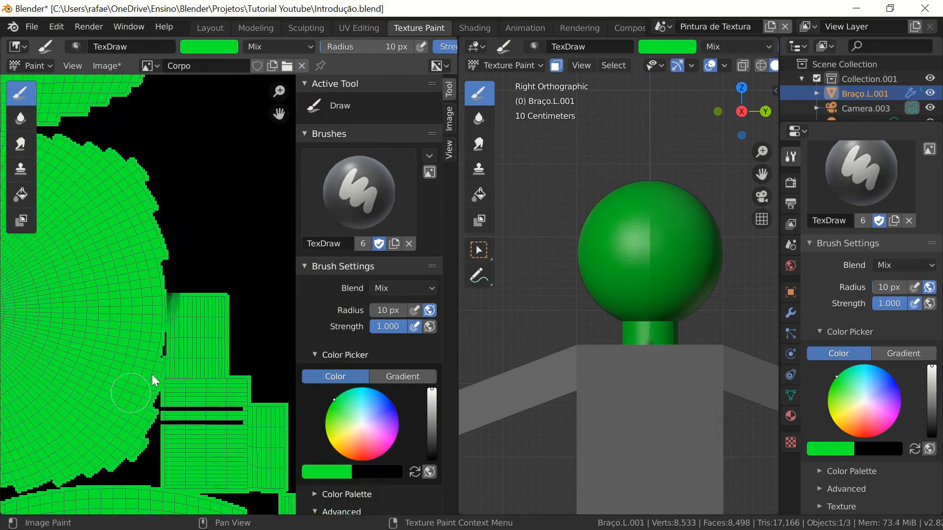
pyautogui.keyDown('shift'); pyautogui.moveTo(187, 321); pyautogui.dragTo(208, 410, button='middle'); pyautogui.keyUp('shift')
pyautogui.scroll(6, 208, 411)
pyautogui.moveTo(207, 410)
pyautogui.mouseDown()
pyautogui.moveTo(137, 370)
pyautogui.moveTo(168, 349)
pyautogui.mouseUp()
pyautogui.scroll(-5, 168, 348)
pyautogui.keyDown('shift'); pyautogui.moveTo(68, 323); pyautogui.dragTo(239, 340, button='middle'); pyautogui.keyUp('shift')
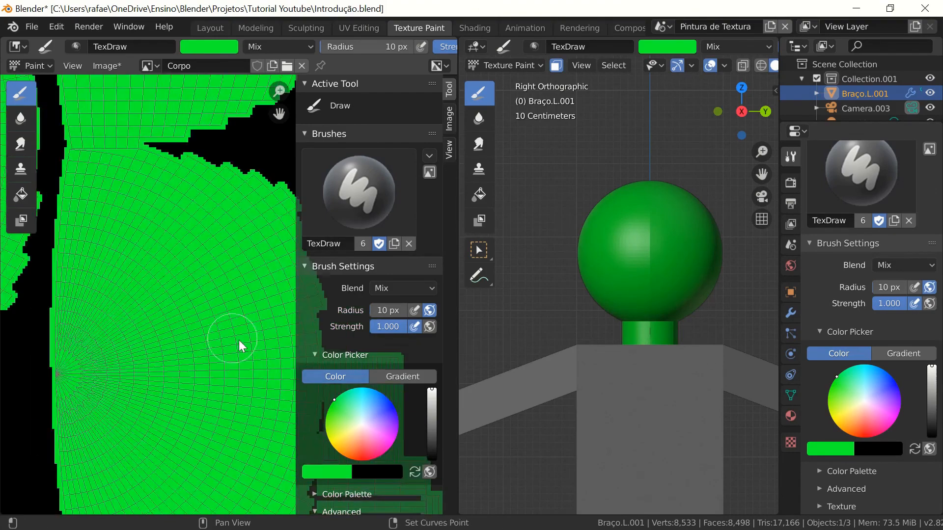
pyautogui.scroll(-2, 238, 339)
pyautogui.moveTo(76, 192); pyautogui.dragTo(77, 132, button='middle')
pyautogui.scroll(-3, 117, 280)
pyautogui.scroll(2, 77, 133)
pyautogui.scroll(-1, 575, 323)
pyautogui.scroll(-4, 573, 322)
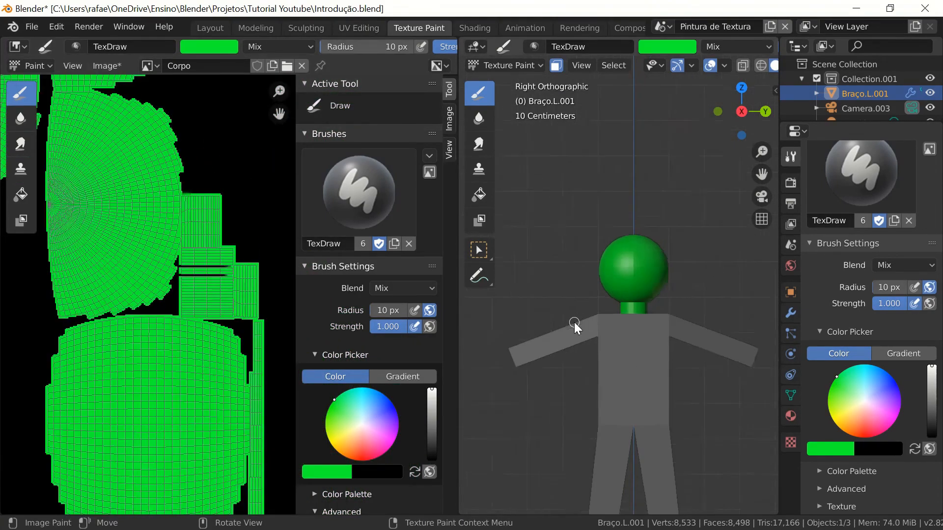
# Use Select Box to limit the paint mask to the central vertical strip of the torso
pyautogui.click(479, 250)
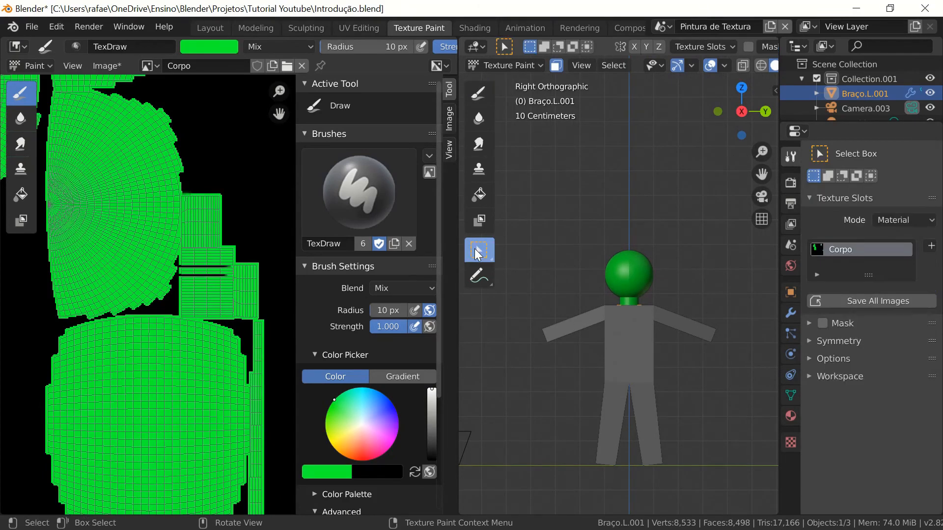
pyautogui.click(652, 333)
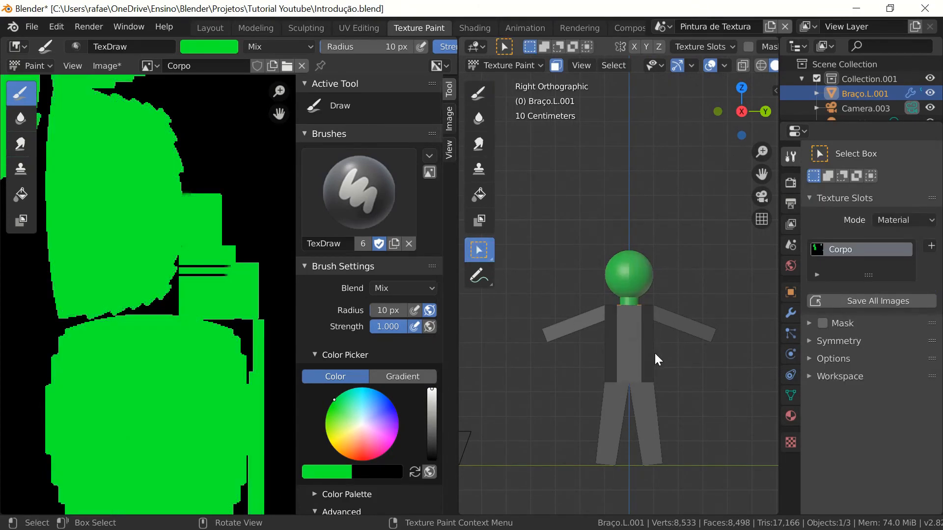
pyautogui.click(638, 348)
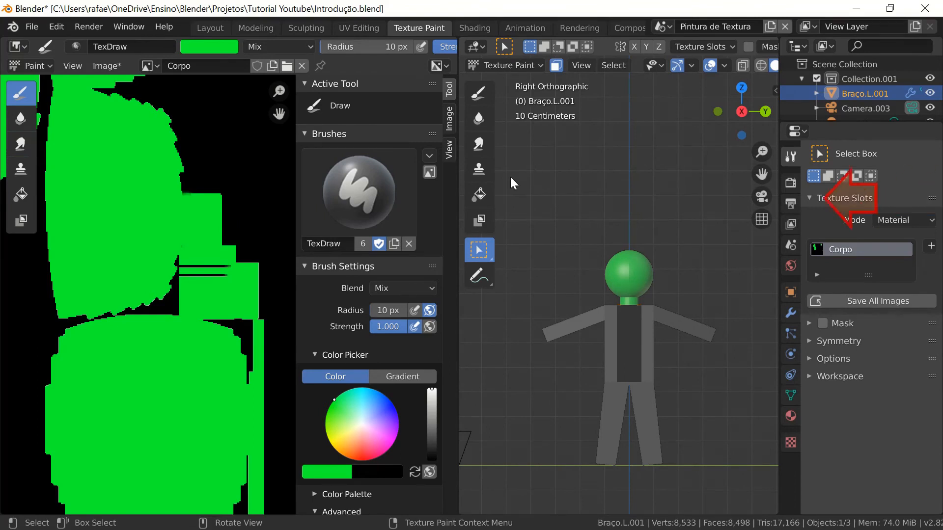
# Fill the selected torso strip with near-white (saturation 0.023, value 1.000) using the Fill tool
pyautogui.click(486, 193)
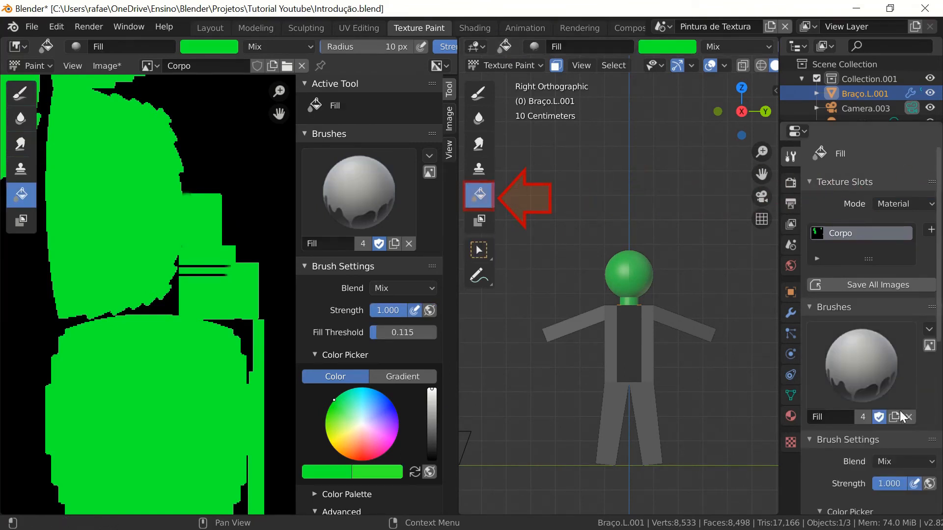
pyautogui.scroll(-6, 865, 402)
pyautogui.scroll(-3, 862, 402)
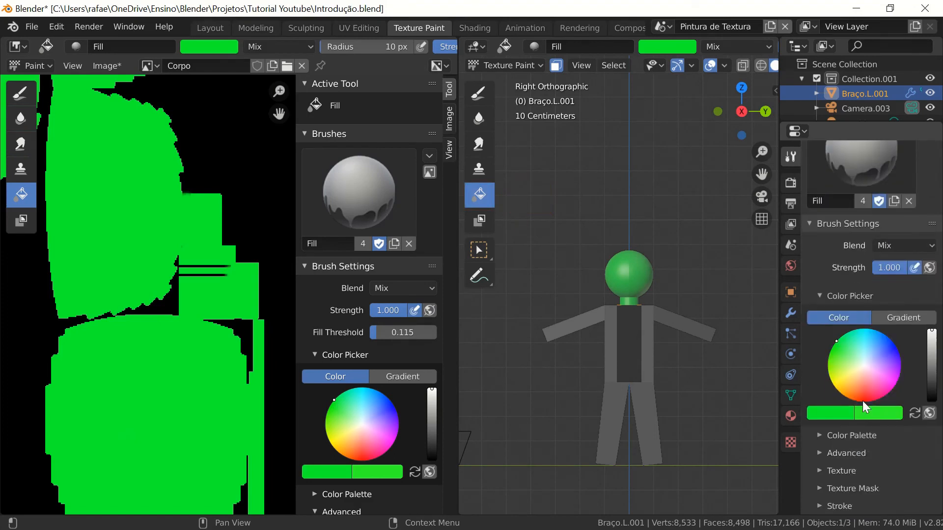
pyautogui.click(834, 412)
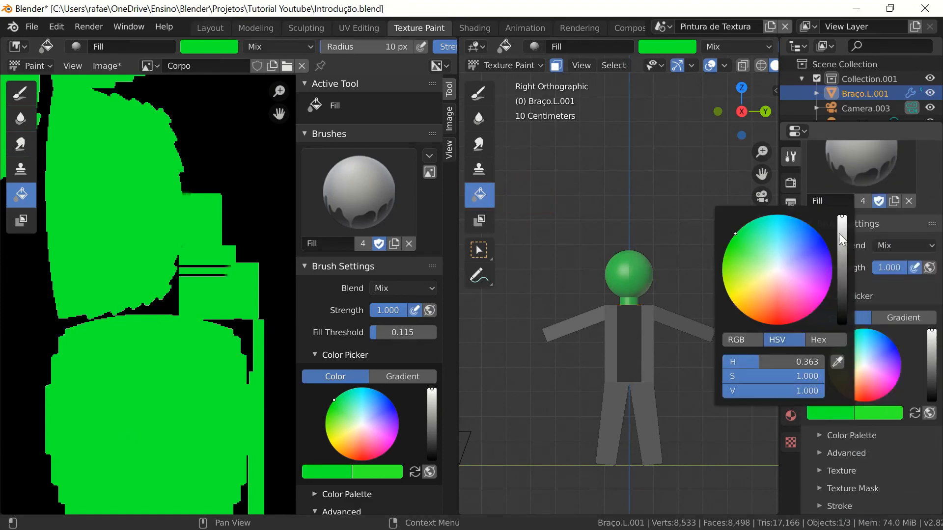
pyautogui.moveTo(784, 269); pyautogui.dragTo(776, 269)
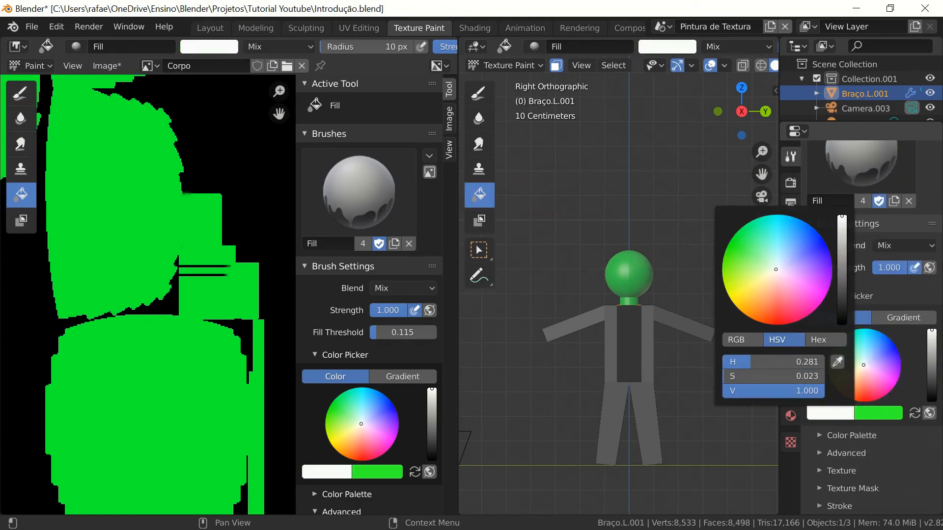
pyautogui.click(632, 342)
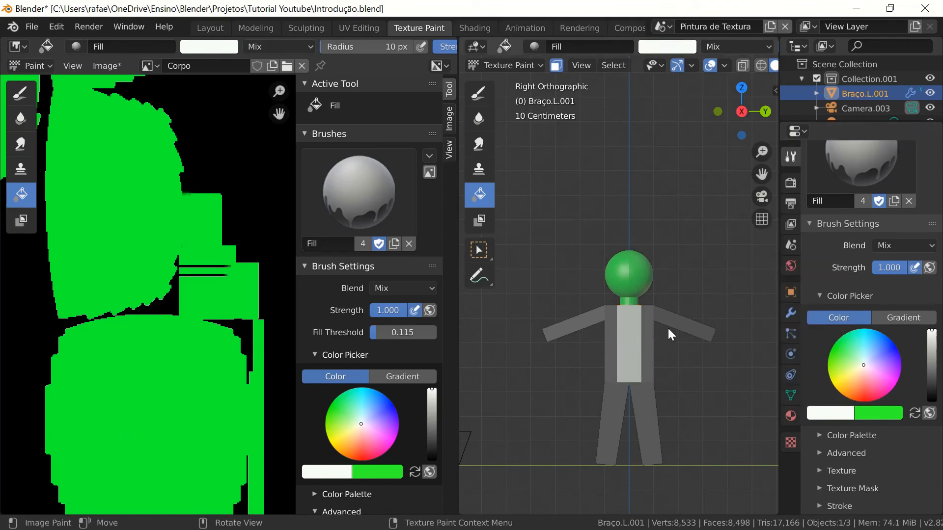
# Mark the bow tie position with a small red dab of the Draw brush near the strip's upper end and save the project
pyautogui.click(474, 94)
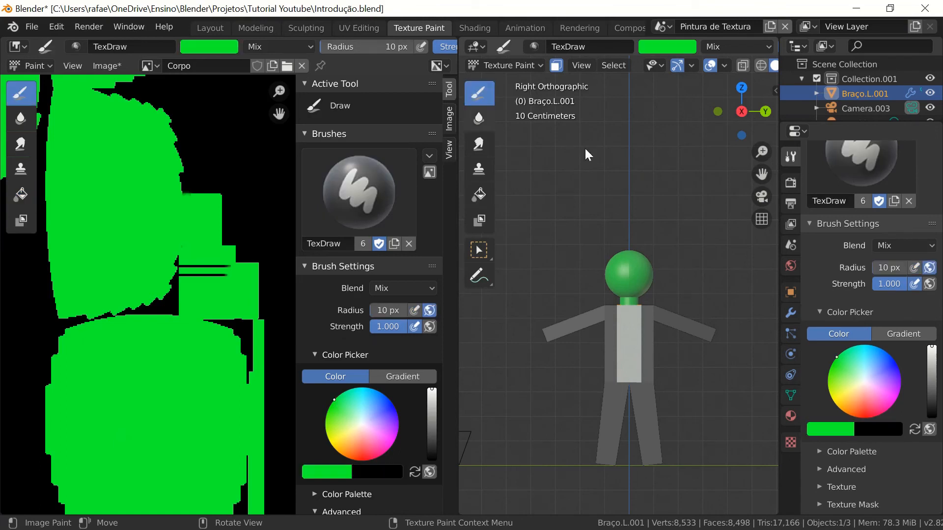
pyautogui.click(864, 409)
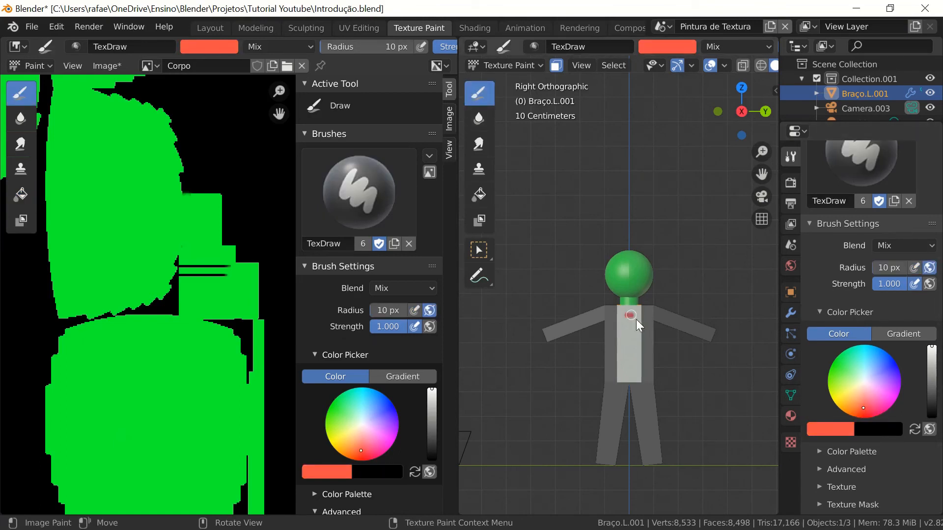
pyautogui.hotkey('ctrl', 's')
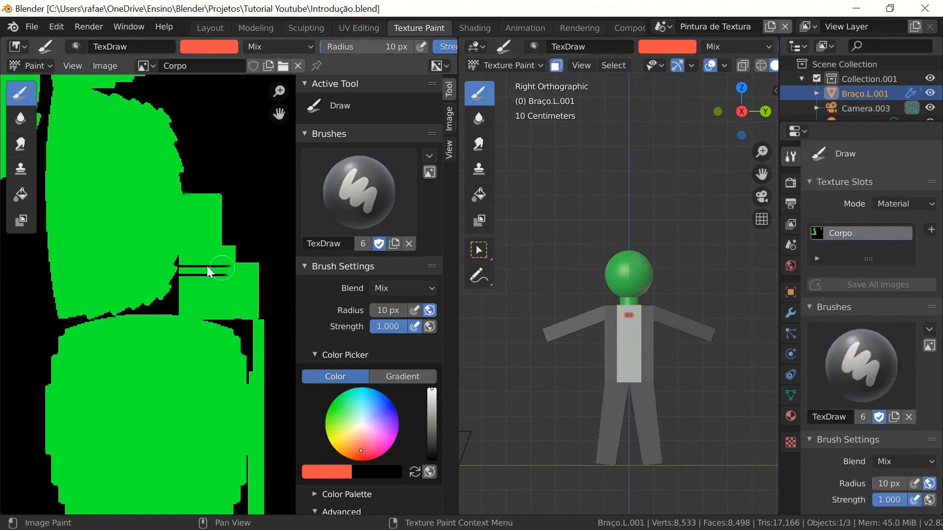
# Bring the whole Corpo texture into view in the image editor and save the image to its file
pyautogui.scroll(-5, 202, 263)
pyautogui.moveTo(203, 263); pyautogui.dragTo(91, 254, button='middle')
pyautogui.click(104, 66)
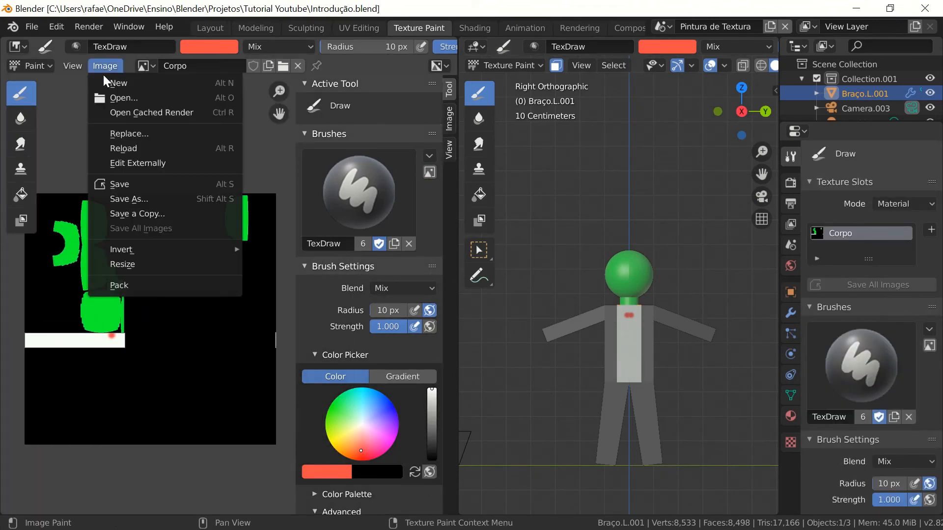
pyautogui.click(122, 184)
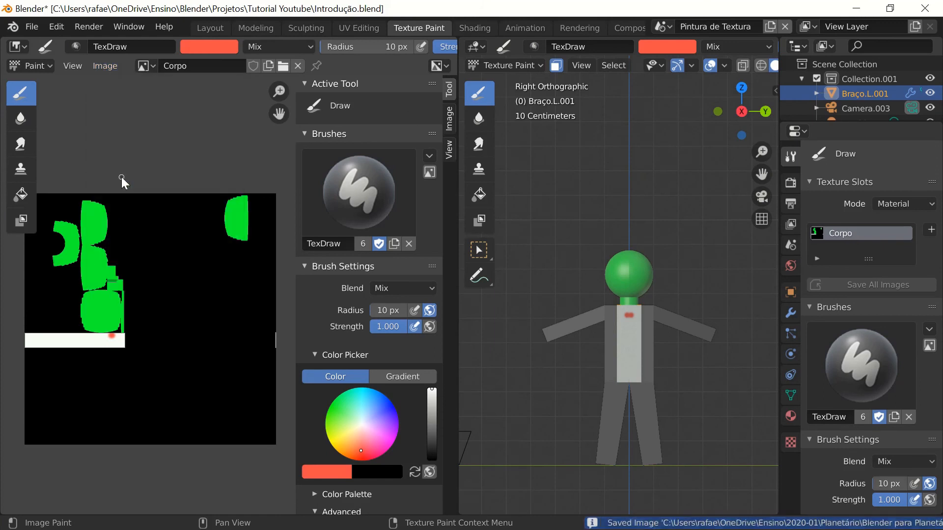
# Switch to the img folder in File Explorer and open Corpo.png for editing in Paint
pyautogui.hotkey('alt', 'Tab')
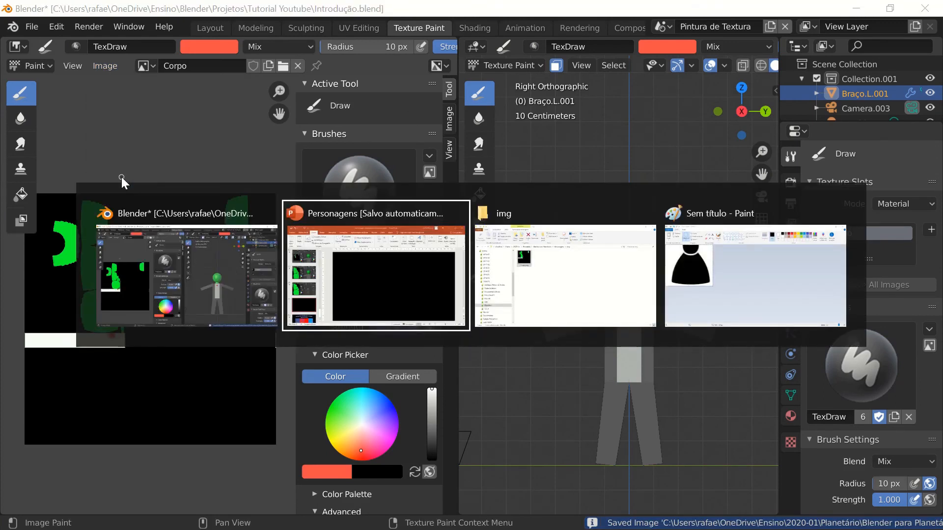
pyautogui.hotkey('alt', 'Tab')
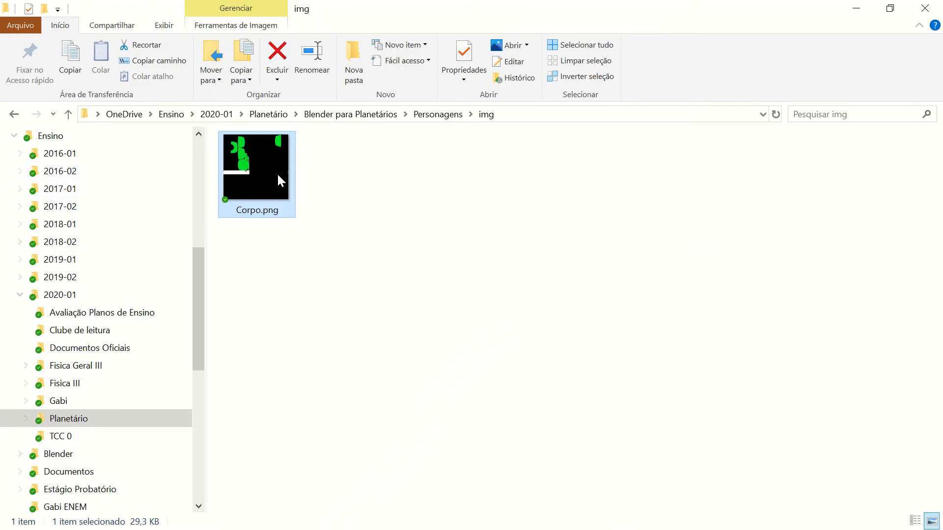
pyautogui.click(511, 61)
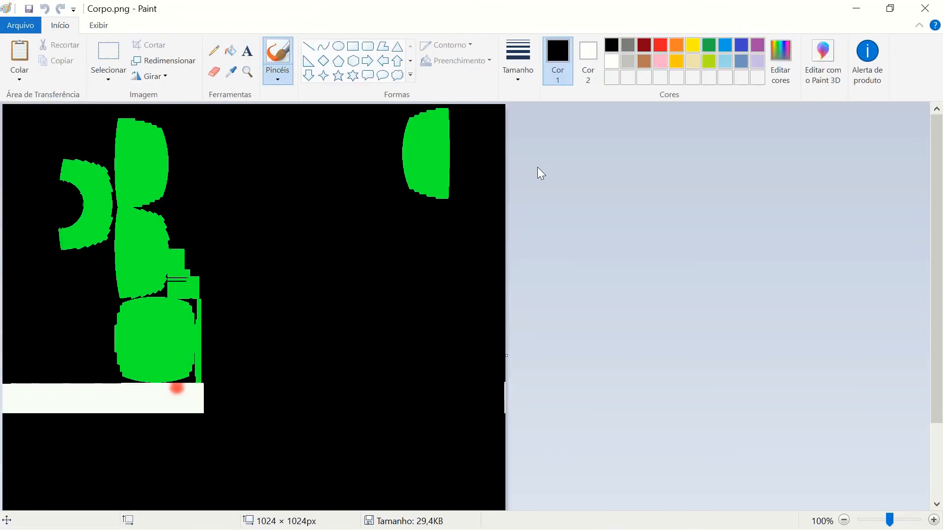
# Switch to the untitled Paint window and select and copy the entire black bow tie picture
pyautogui.hotkey('alt', 'Tab')
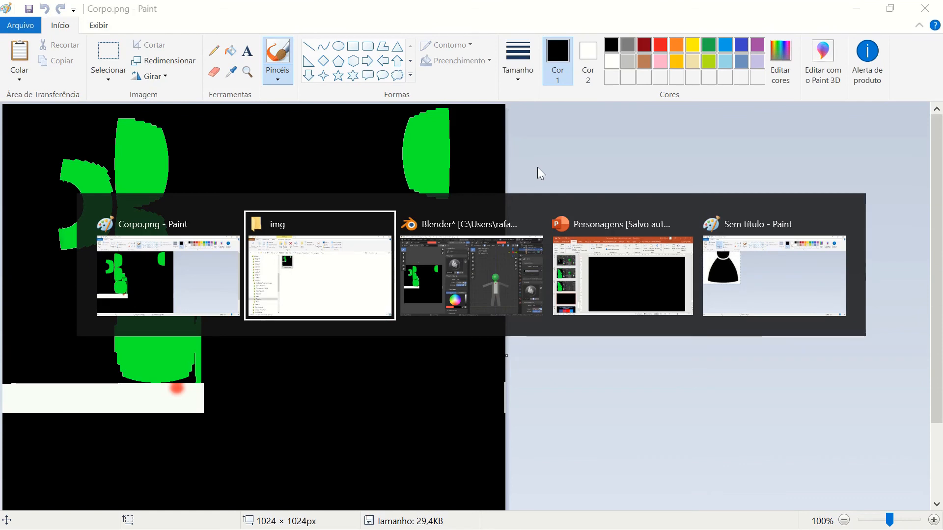
pyautogui.hotkey('alt', 'Tab')
pyautogui.hotkey('alt', 'Tab')
pyautogui.hotkey('alt', 'Tab')
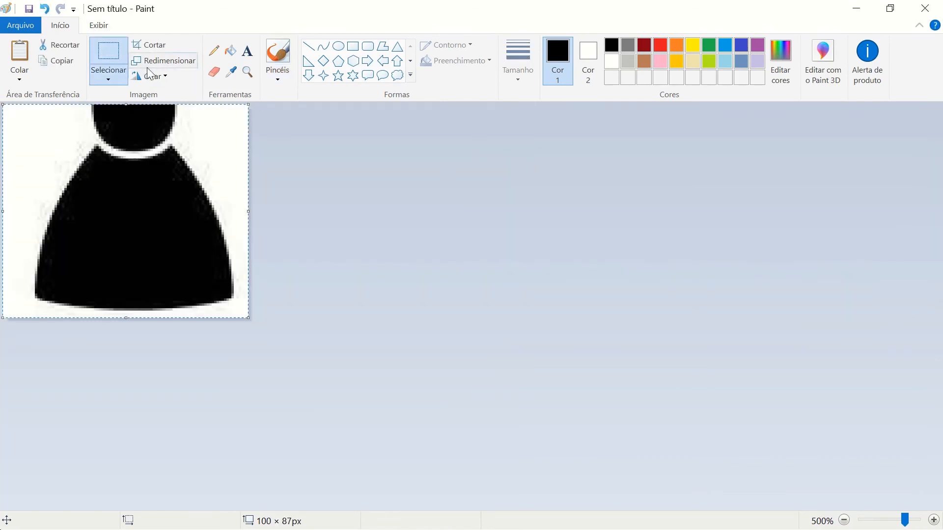
pyautogui.click(114, 77)
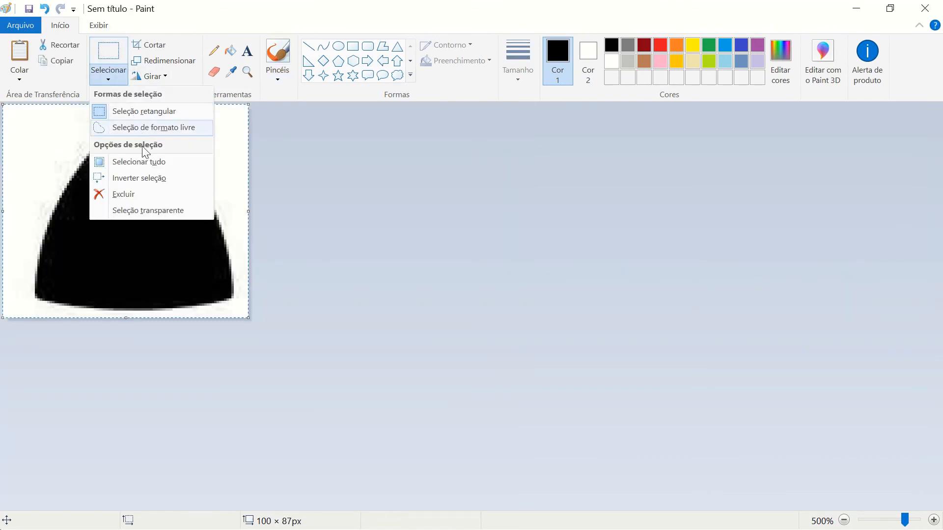
pyautogui.click(125, 161)
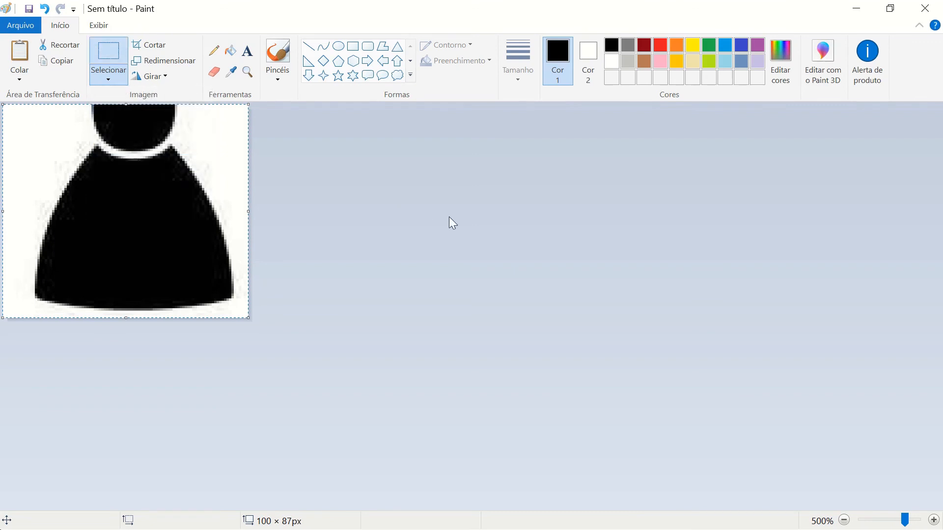
# Paste the bow tie into Corpo.png, shrink it to about 62 × 56 px over the red mark, and save the image
pyautogui.hotkey('alt', 'Tab')
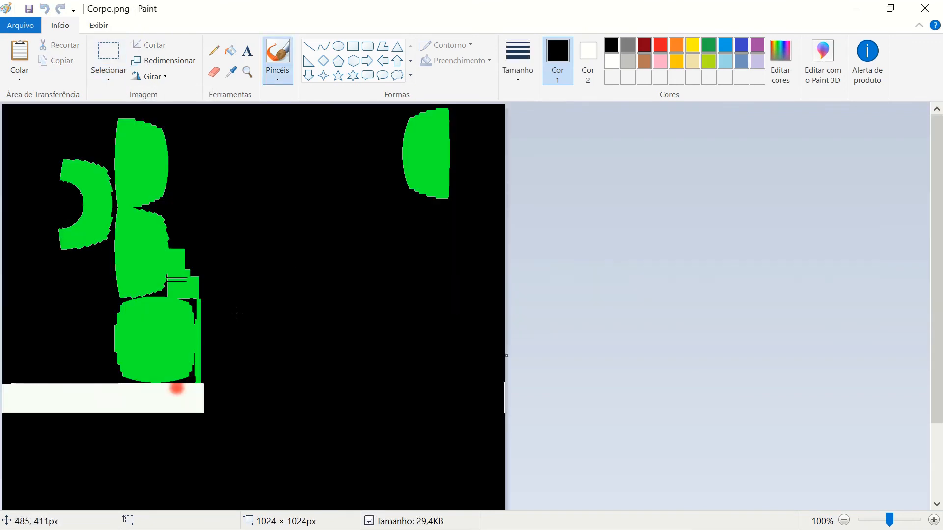
pyautogui.hotkey('ctrl', 'v')
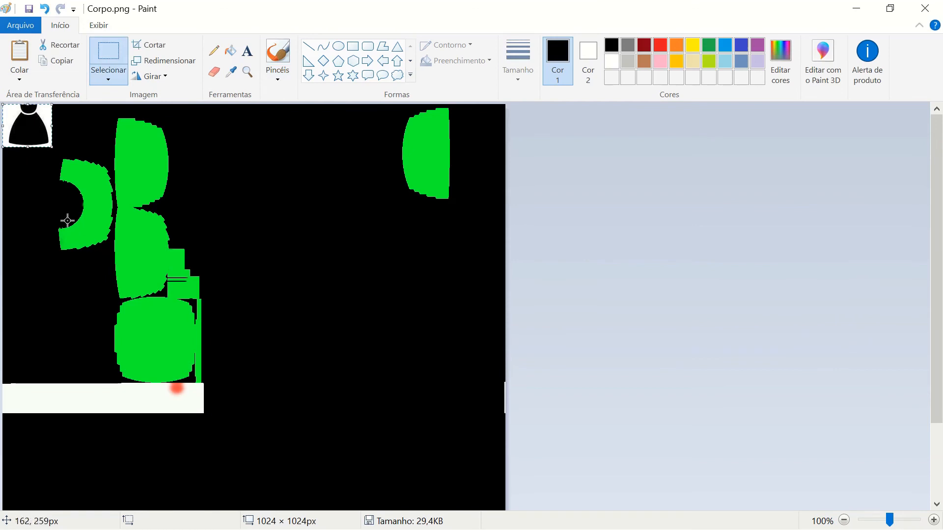
pyautogui.moveTo(30, 137); pyautogui.dragTo(178, 402)
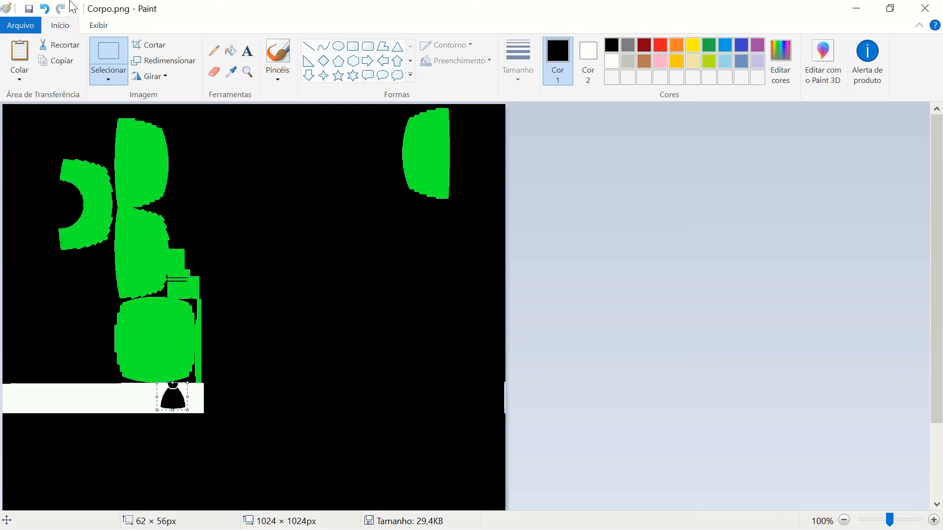
pyautogui.click(28, 10)
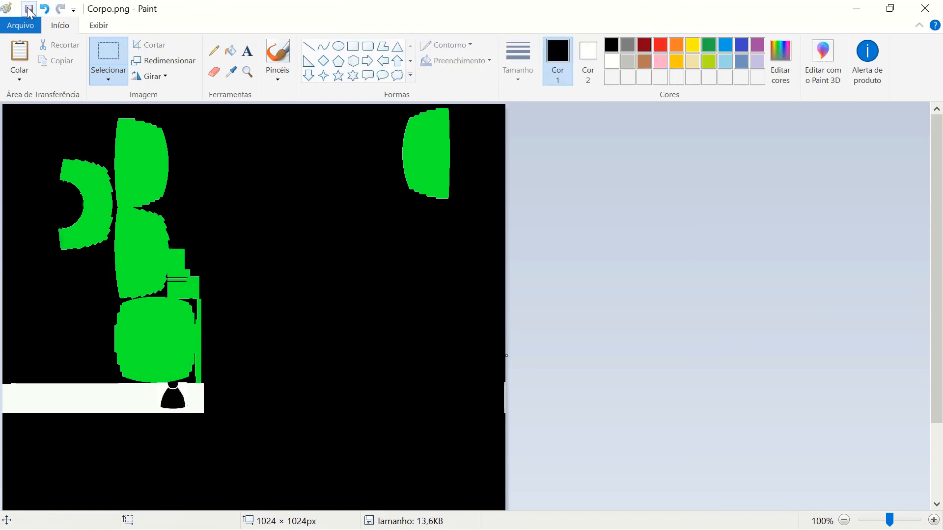
# Switch back to Blender and reload the Corpo image from disk to update the character's texture
pyautogui.hotkey('alt', 'Tab')
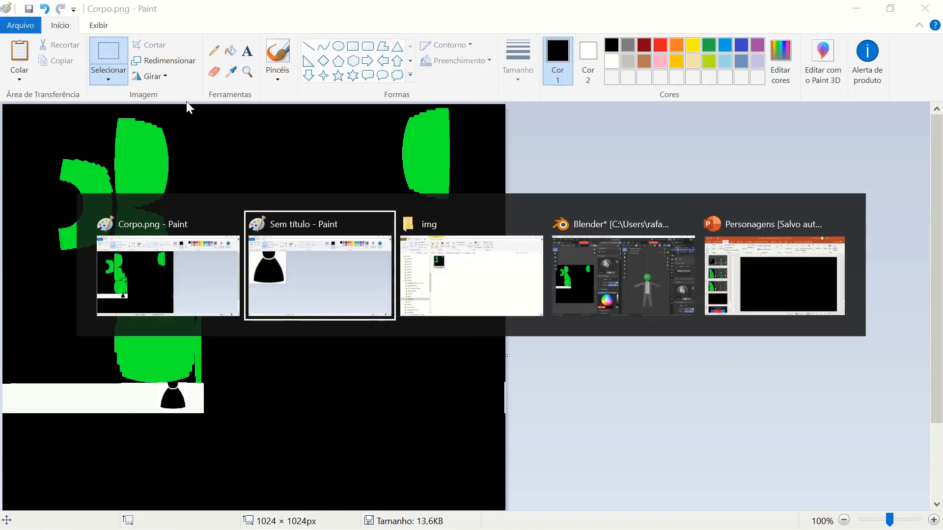
pyautogui.hotkey('alt', 'Tab')
pyautogui.hotkey('alt', 'Tab')
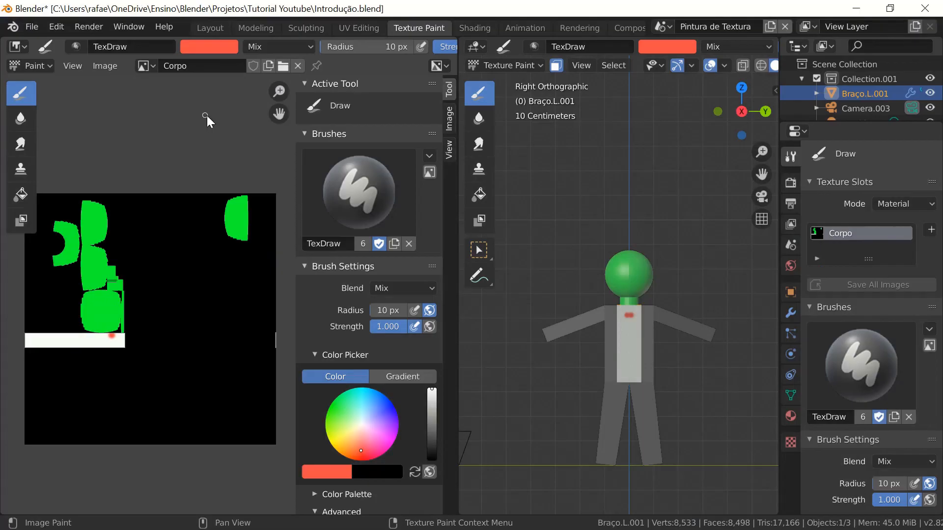
pyautogui.click(110, 65)
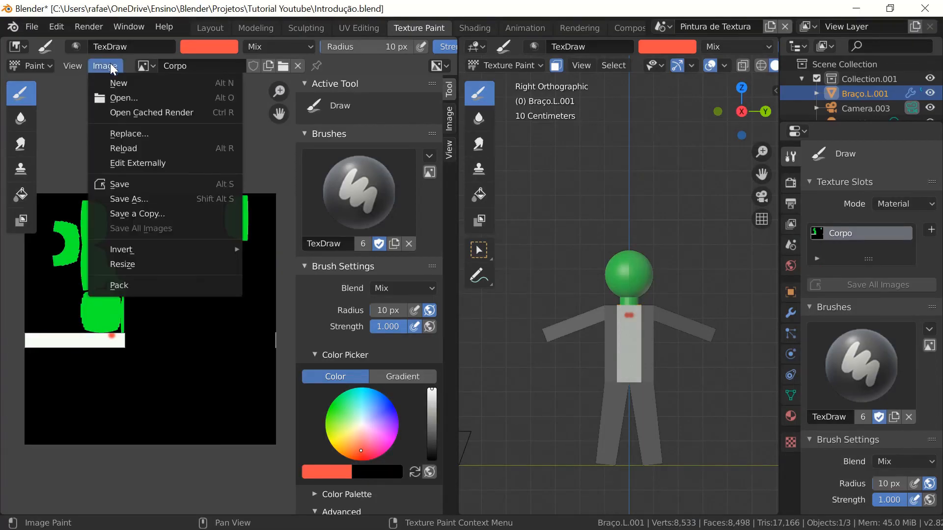
pyautogui.click(153, 147)
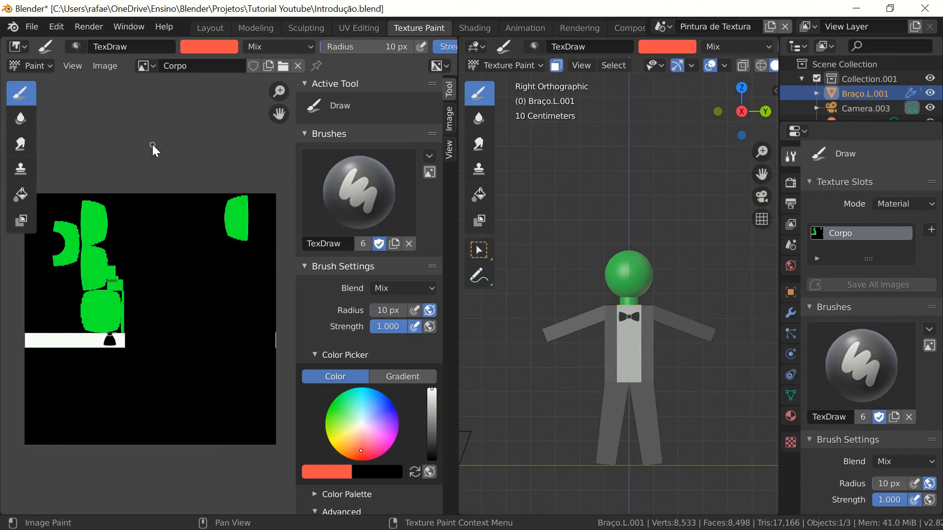